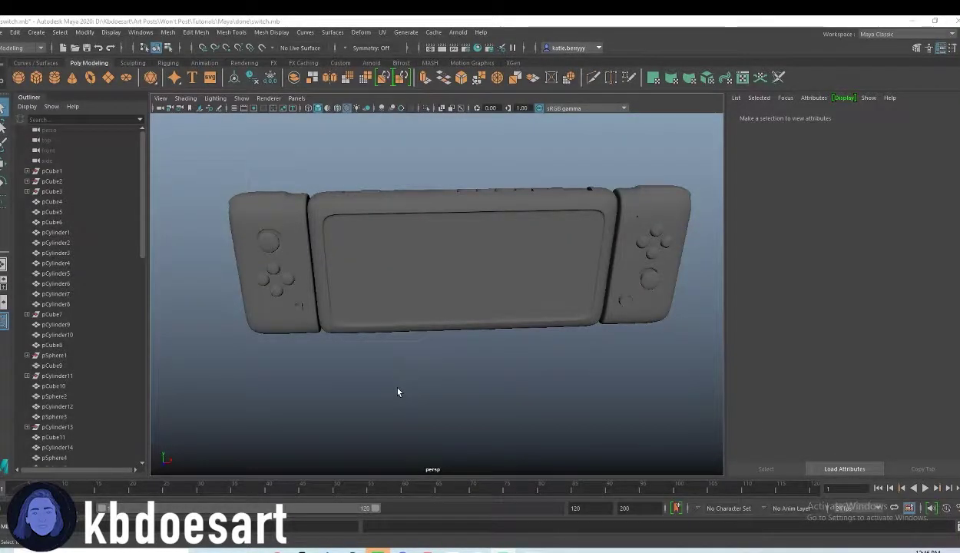
Step: Assign a new aiStandardSurface material to the controller body beside the console's left edge
{"action": "left_click_drag", "start_coordinate": [480, 370], "coordinate": [581, 370], "text": "alt"}
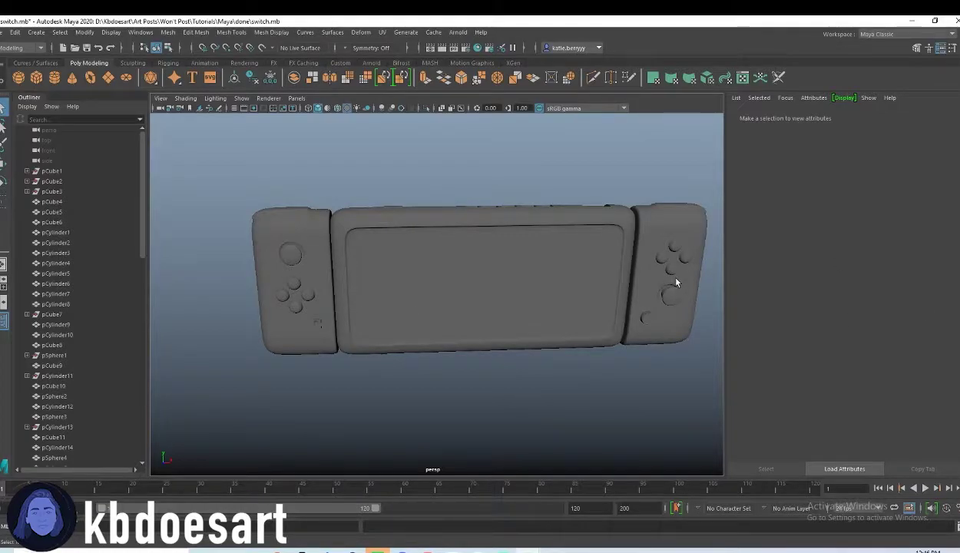
{"action": "right_click_drag", "start_coordinate": [302, 343], "coordinate": [421, 342], "text": "alt"}
{"action": "middle_click_drag", "start_coordinate": [422, 342], "coordinate": [547, 368], "text": "alt"}
{"action": "left_click_drag", "start_coordinate": [547, 368], "coordinate": [356, 223], "text": "alt"}
{"action": "left_click", "coordinate": [357, 224]}
{"action": "left_click_drag", "start_coordinate": [409, 266], "coordinate": [559, 306], "text": "alt"}
{"action": "middle_click_drag", "start_coordinate": [680, 359], "coordinate": [600, 326], "text": "alt"}
{"action": "right_click_drag", "start_coordinate": [651, 336], "coordinate": [591, 326], "text": "alt"}
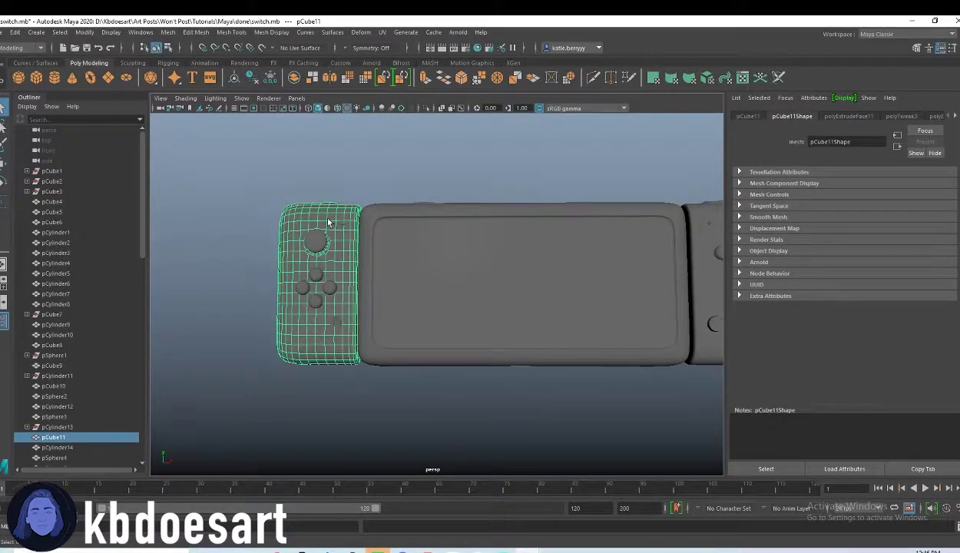
{"action": "right_click", "coordinate": [327, 214]}
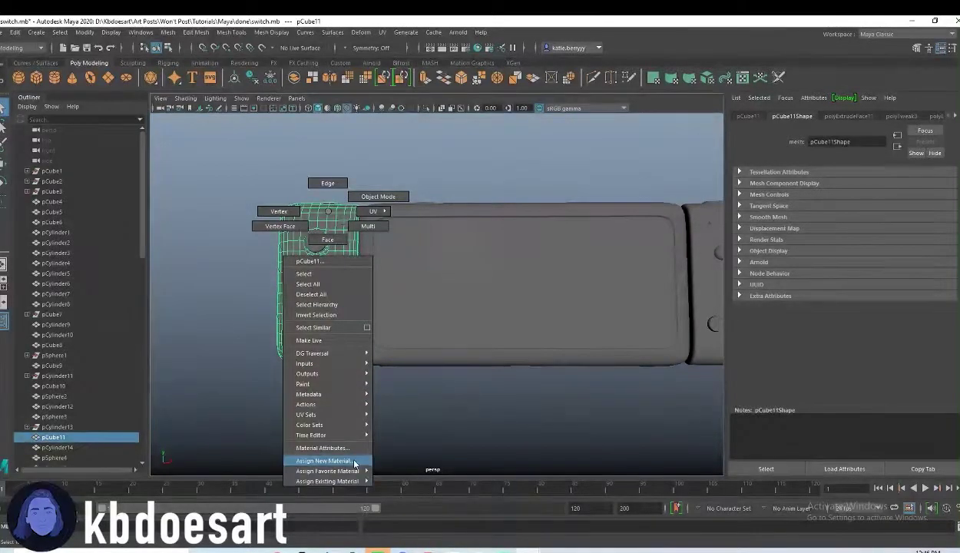
{"action": "left_click", "coordinate": [353, 463]}
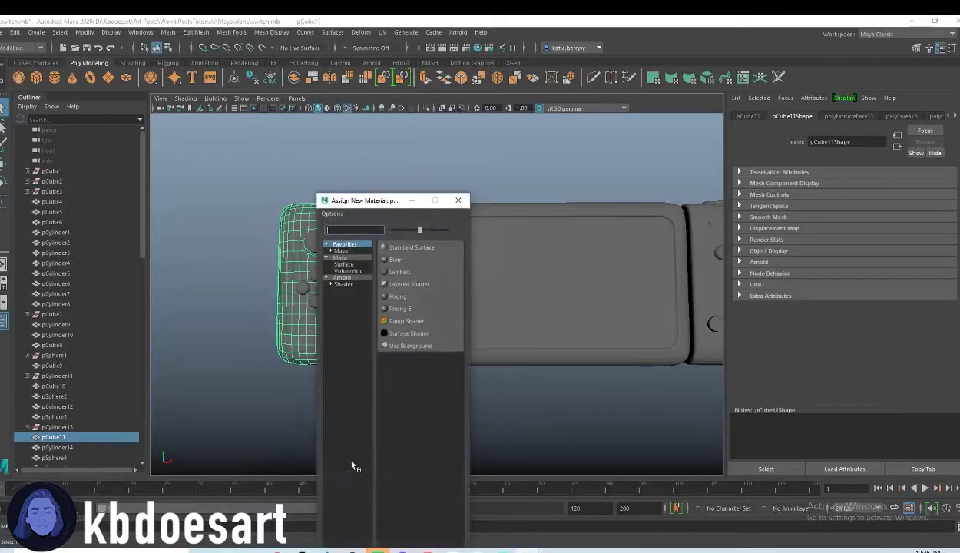
{"action": "left_click", "coordinate": [357, 284]}
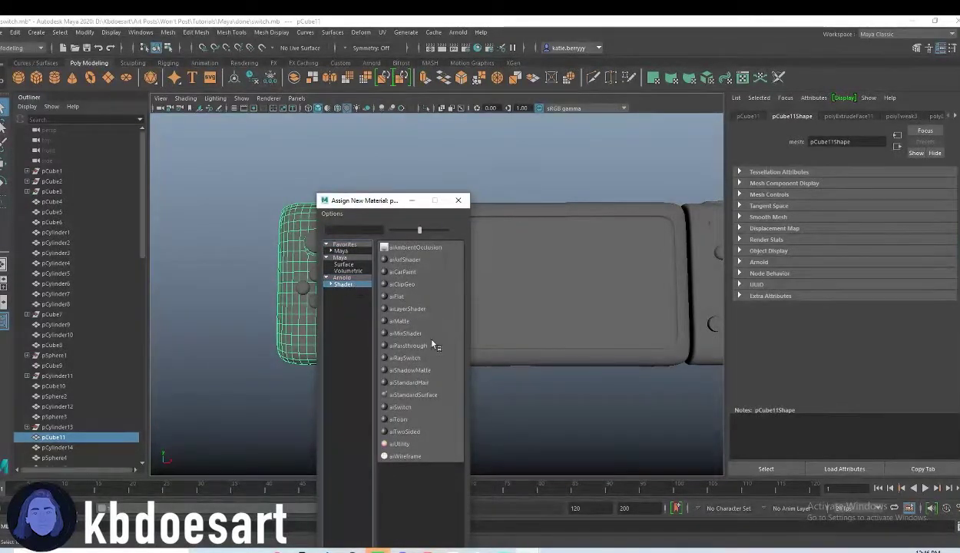
{"action": "left_click", "coordinate": [415, 394]}
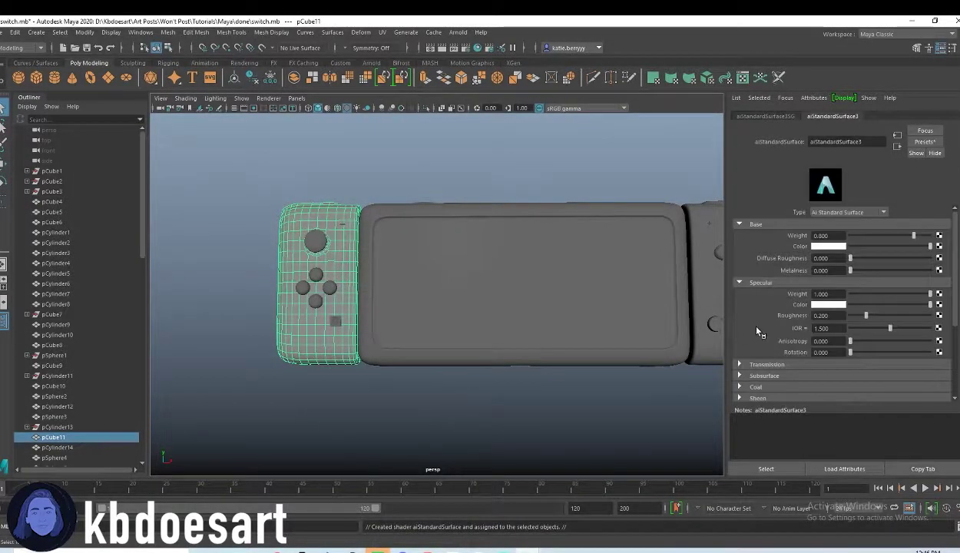
Step: Set the new material's base color to bright blue, with hue about 203, saturation about 0.97 and value 1
{"action": "left_click", "coordinate": [844, 249]}
{"action": "left_click", "coordinate": [829, 276]}
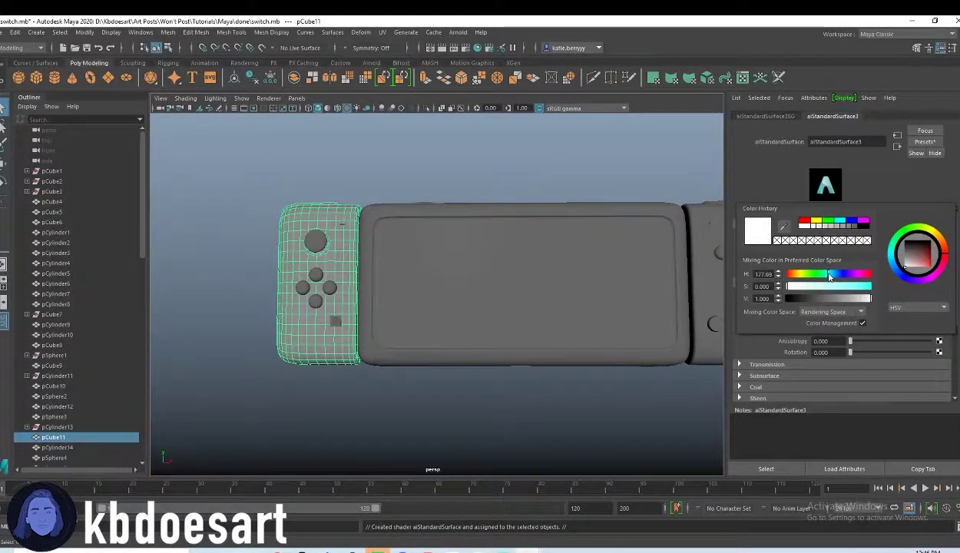
{"action": "mouse_move", "coordinate": [830, 287]}
{"action": "left_mouse_down"}
{"action": "mouse_move", "coordinate": [883, 293]}
{"action": "mouse_move", "coordinate": [844, 296]}
{"action": "left_mouse_up"}
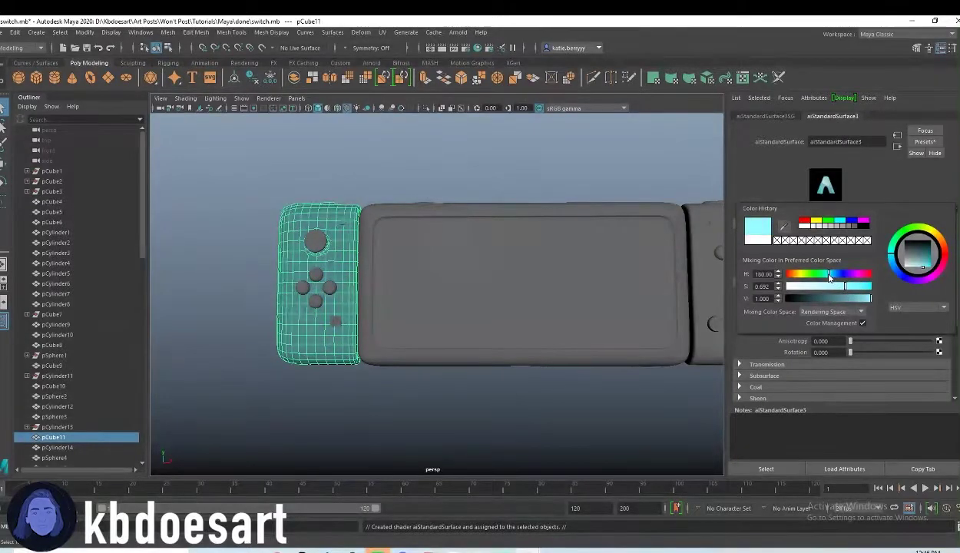
{"action": "left_click", "coordinate": [836, 281]}
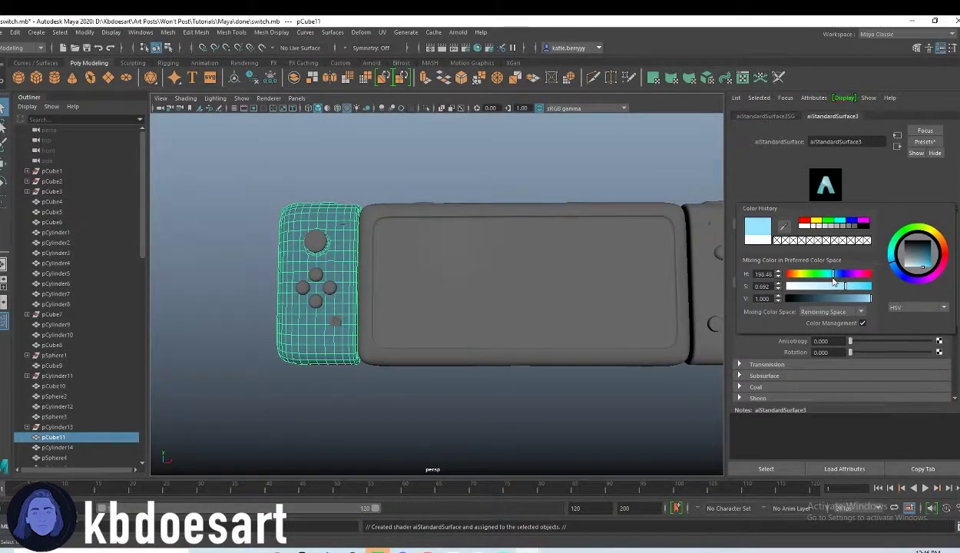
{"action": "mouse_move", "coordinate": [839, 284]}
{"action": "left_mouse_down"}
{"action": "mouse_move", "coordinate": [861, 290]}
{"action": "mouse_move", "coordinate": [852, 290]}
{"action": "left_mouse_up"}
{"action": "left_click_drag", "start_coordinate": [866, 300], "coordinate": [835, 277]}
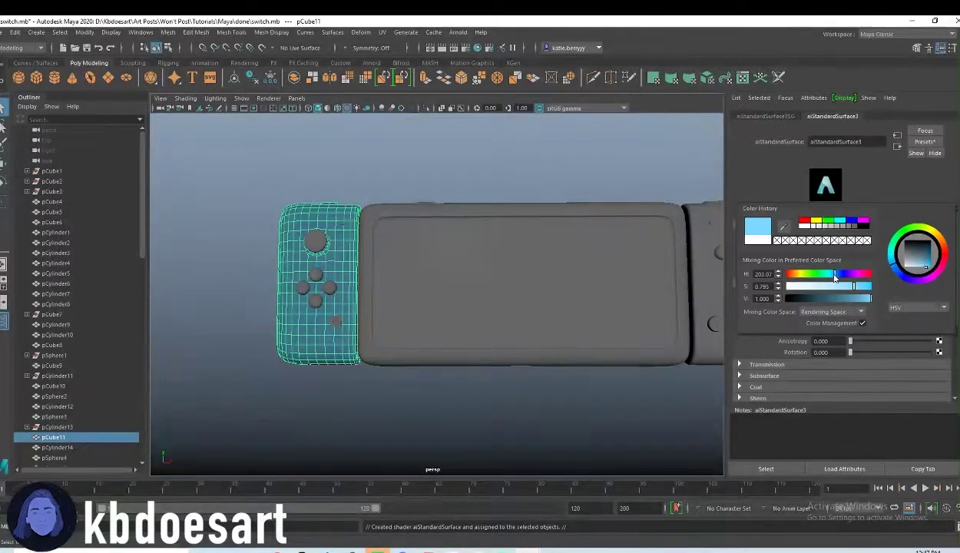
{"action": "mouse_move", "coordinate": [860, 291]}
{"action": "left_mouse_down"}
{"action": "mouse_move", "coordinate": [871, 294]}
{"action": "mouse_move", "coordinate": [863, 296]}
{"action": "left_mouse_up"}
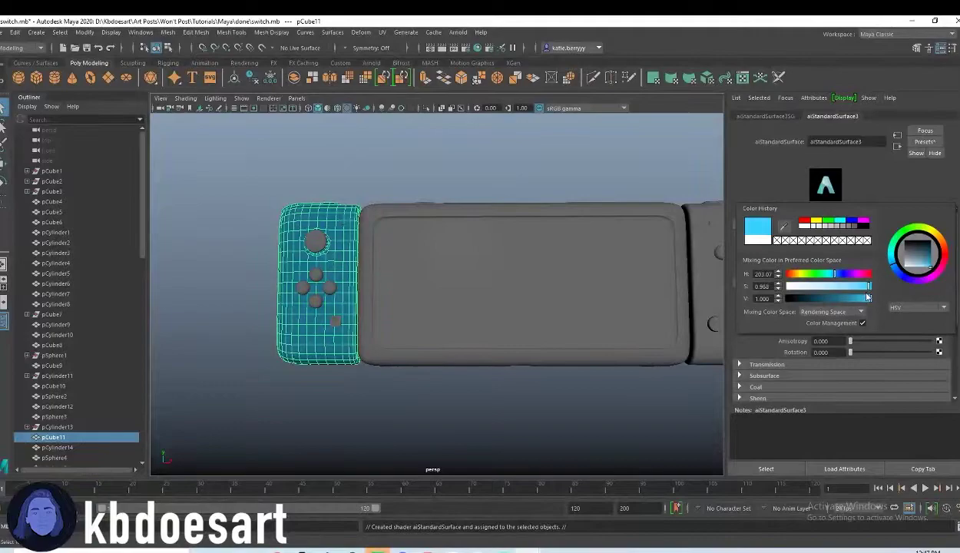
Step: Assign a new aiStandardSurface material to the still-grey controller body on the opposite side of the console
{"action": "left_click", "coordinate": [707, 217]}
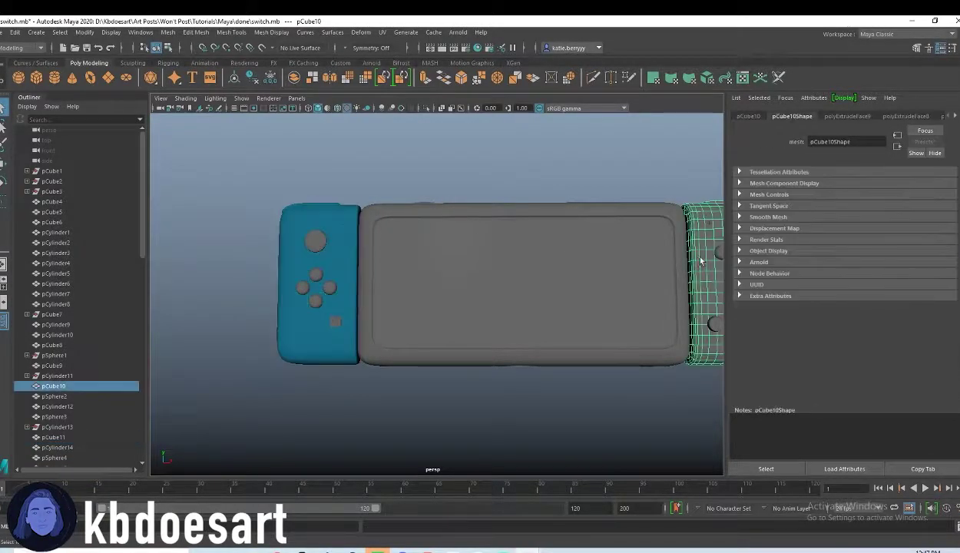
{"action": "key", "text": "a"}
{"action": "right_click", "coordinate": [642, 233]}
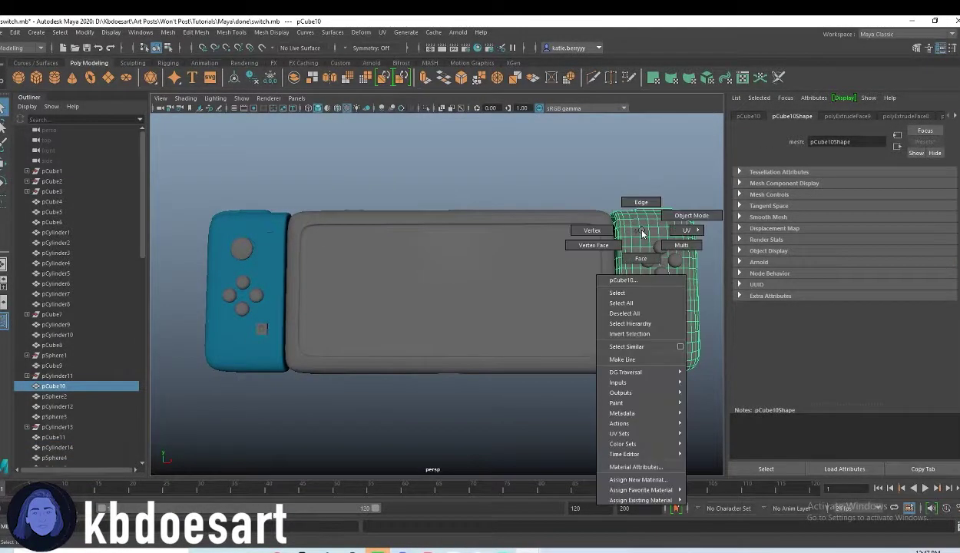
{"action": "left_click", "coordinate": [637, 479]}
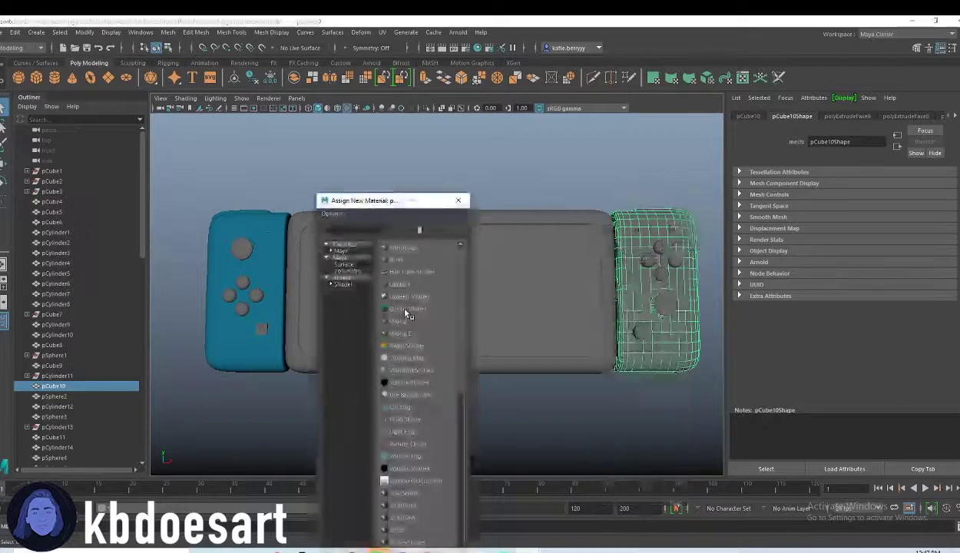
{"action": "left_click", "coordinate": [361, 284]}
{"action": "left_click_drag", "start_coordinate": [365, 201], "coordinate": [462, 85]}
{"action": "left_click", "coordinate": [511, 279]}
Step: Set the second controller material's base color to red, with hue 360, saturation about 0.93 and value 1
{"action": "left_click", "coordinate": [820, 247]}
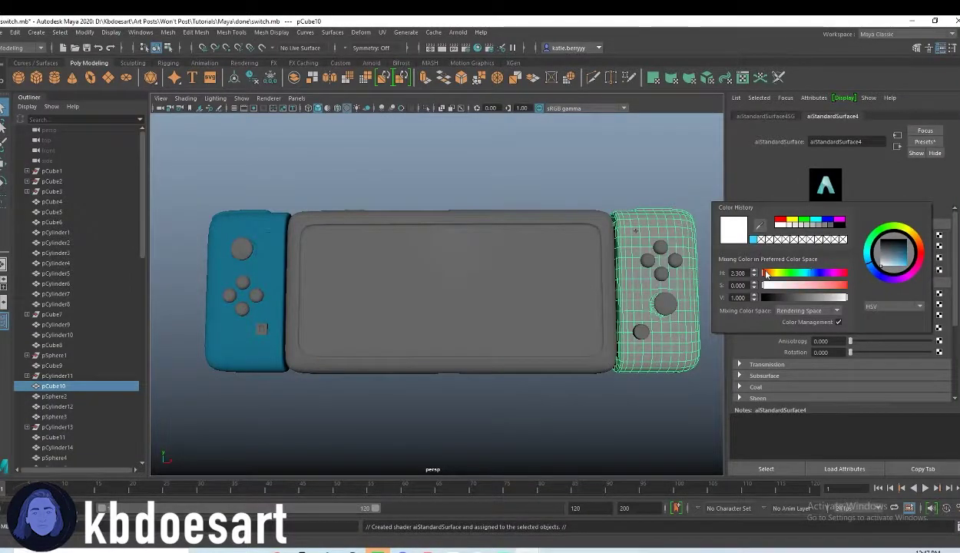
{"action": "left_click_drag", "start_coordinate": [765, 273], "coordinate": [839, 288]}
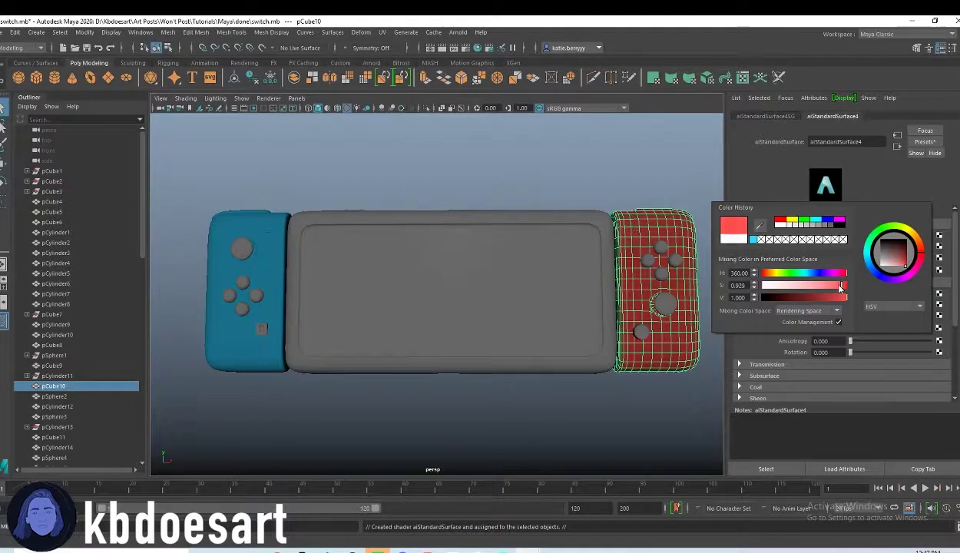
{"action": "left_click", "coordinate": [593, 210]}
Step: Add an Arnold skydome light to the scene
{"action": "left_click_drag", "start_coordinate": [593, 210], "coordinate": [547, 222], "text": "alt"}
{"action": "left_click", "coordinate": [371, 62]}
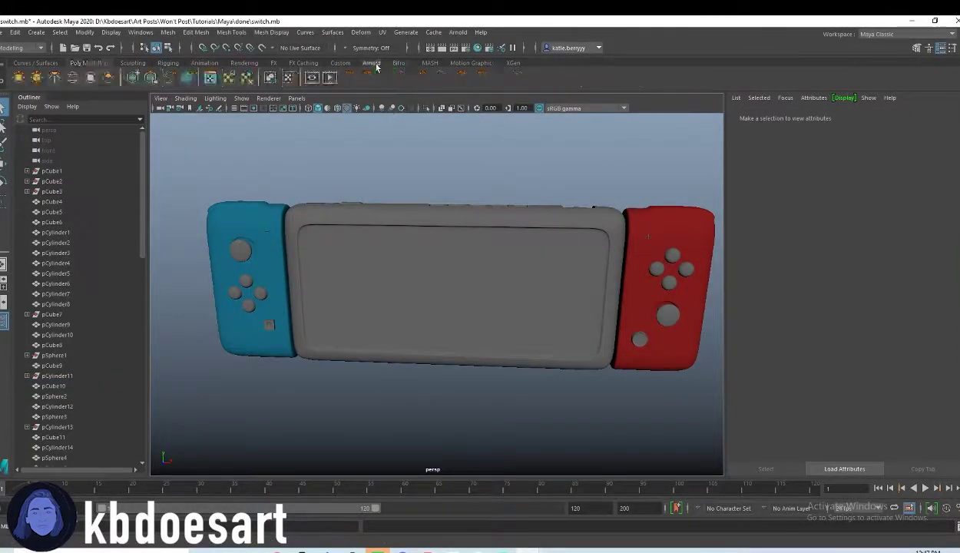
{"action": "left_click", "coordinate": [74, 78]}
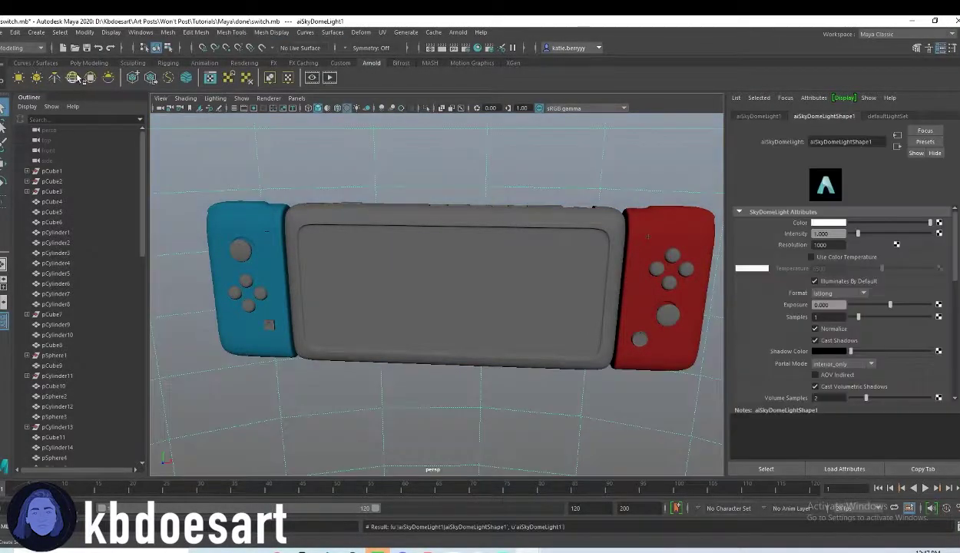
{"action": "left_click_drag", "start_coordinate": [582, 375], "coordinate": [602, 379], "text": "alt"}
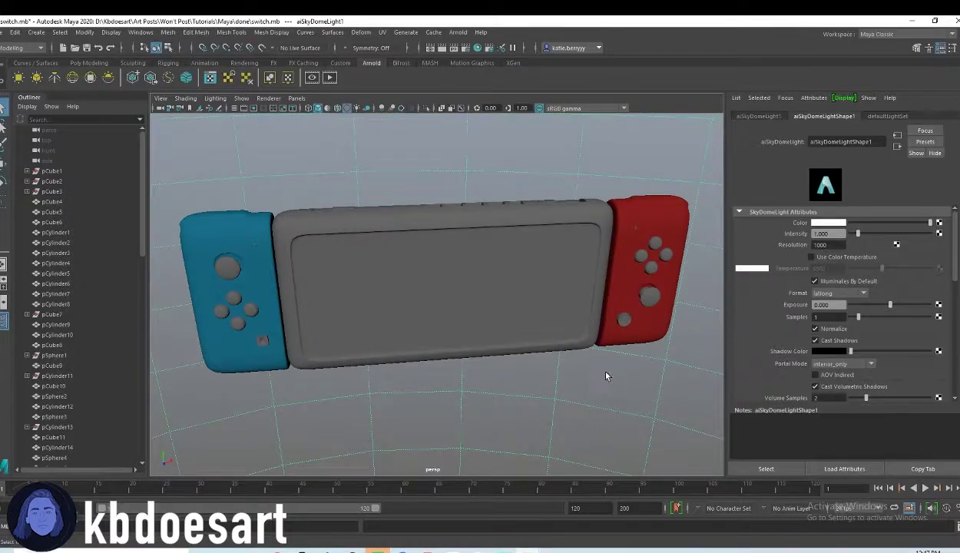
Step: Select pCube4 through pCube6, including the small plus symbol on the red controller
{"action": "scroll", "coordinate": [607, 374], "scroll_direction": "up", "scroll_amount": 8}
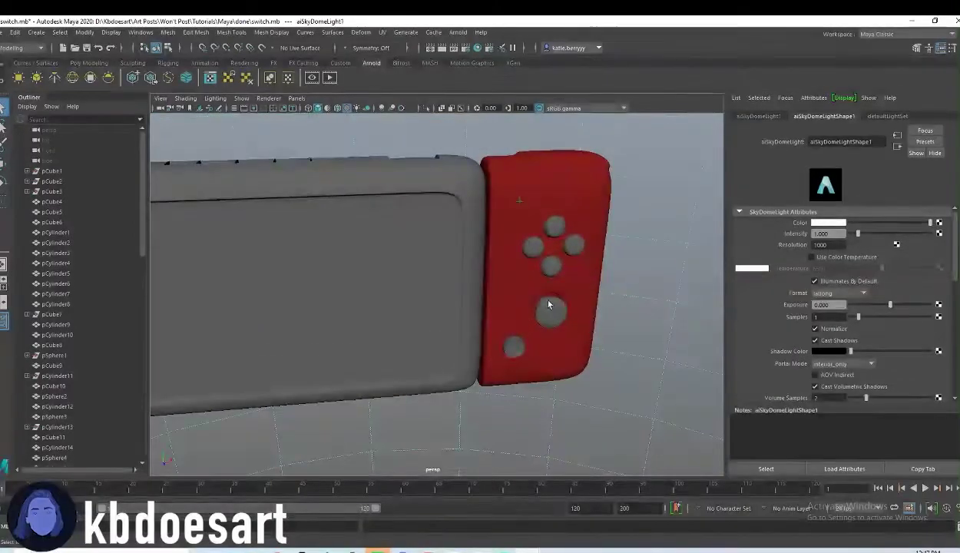
{"action": "middle_click_drag", "start_coordinate": [535, 264], "coordinate": [542, 307], "text": "alt"}
{"action": "left_click", "coordinate": [528, 253]}
{"action": "scroll", "coordinate": [552, 277], "scroll_direction": "up", "scroll_amount": 6}
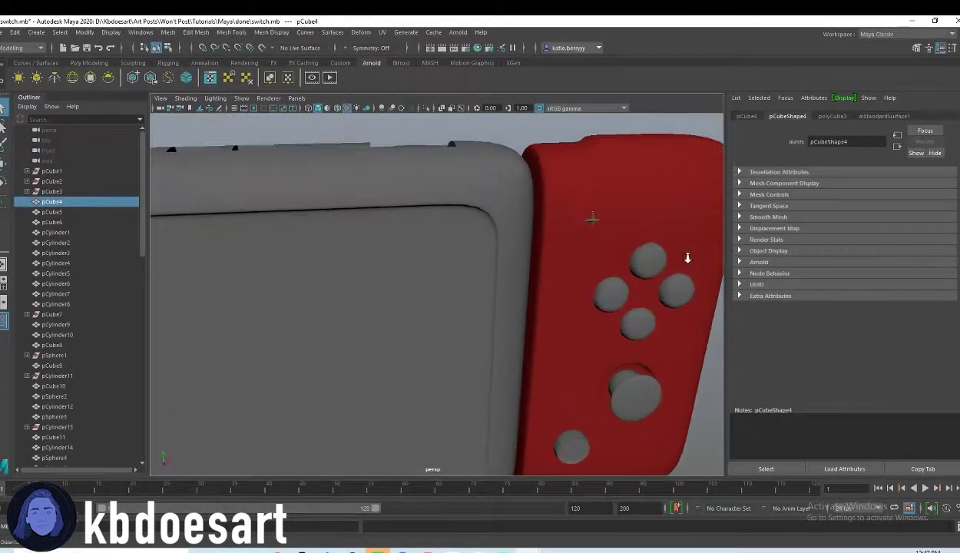
{"action": "left_click", "coordinate": [561, 357]}
{"action": "scroll", "coordinate": [614, 362], "scroll_direction": "up", "scroll_amount": 5}
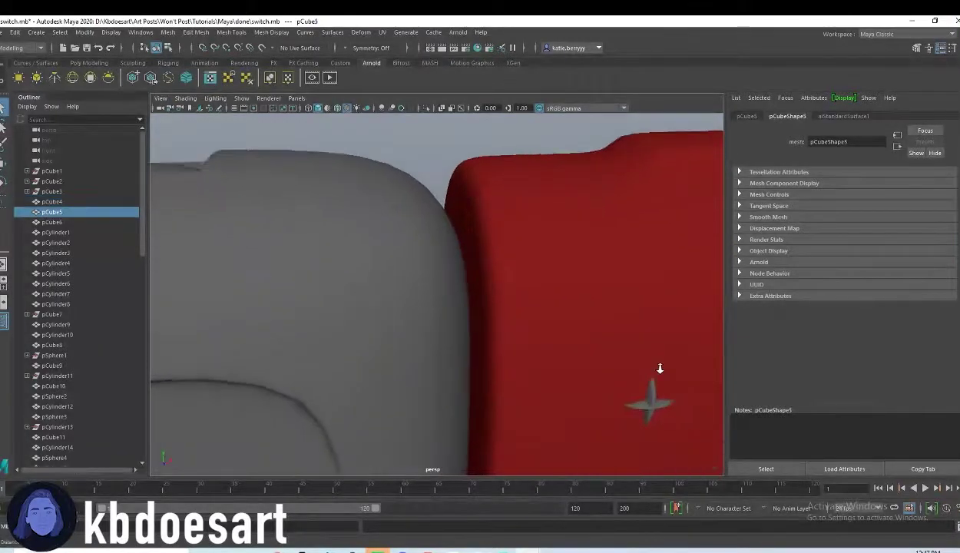
{"action": "middle_click_drag", "start_coordinate": [672, 368], "coordinate": [561, 352], "text": "alt"}
{"action": "left_click", "coordinate": [510, 355]}
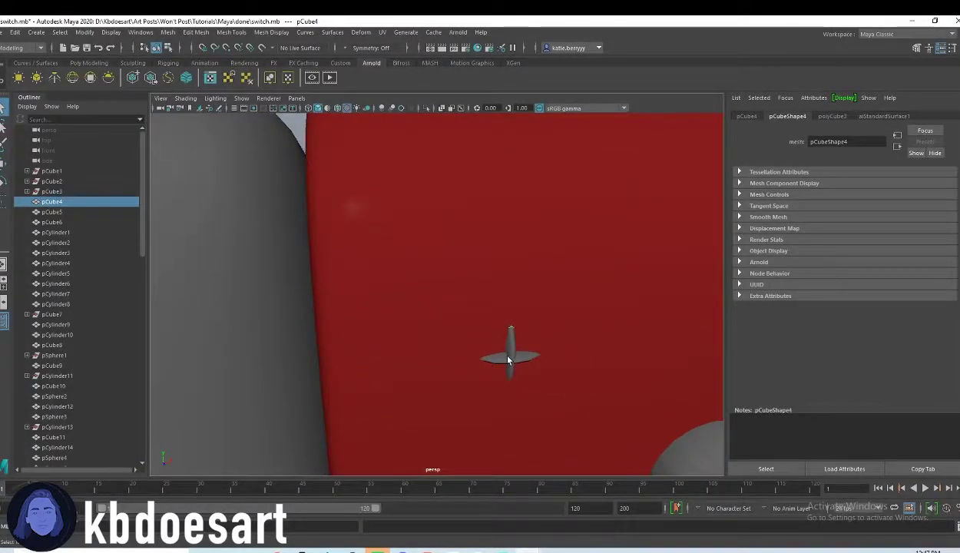
{"action": "left_click", "coordinate": [61, 222], "text": "shift"}
{"action": "scroll", "coordinate": [462, 326], "scroll_direction": "down", "scroll_amount": 5}
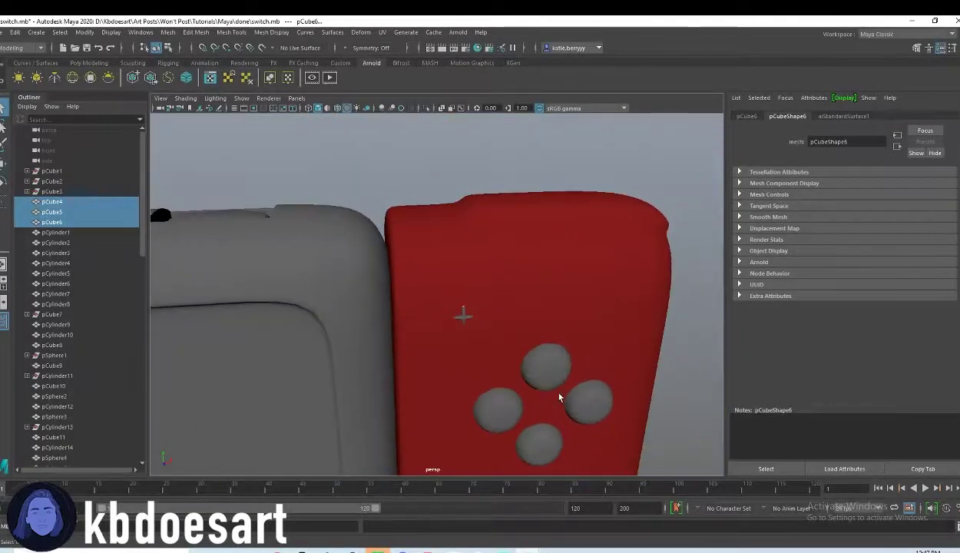
Step: Select the four round buttons on the red controller along with its plus symbol, leaving out the controller body
{"action": "left_click", "coordinate": [547, 375]}
{"action": "left_click", "coordinate": [505, 411], "text": "shift"}
{"action": "left_click", "coordinate": [607, 414], "text": "shift"}
{"action": "left_click_drag", "start_coordinate": [419, 193], "coordinate": [680, 456]}
{"action": "left_click", "coordinate": [553, 317], "text": "shift"}
{"action": "left_click_drag", "start_coordinate": [670, 376], "coordinate": [471, 360], "text": "alt"}
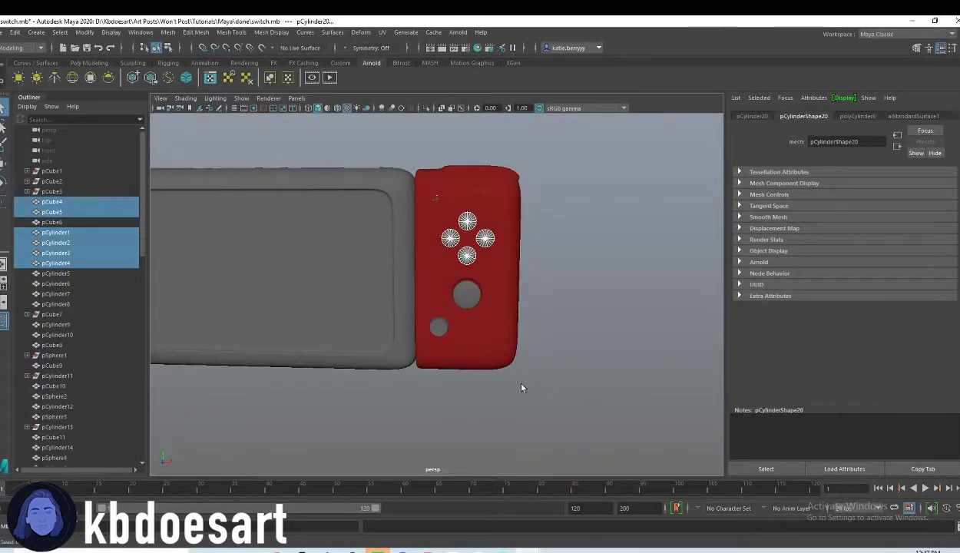
Step: Select every part of the console model except the blue and red controller bodies
{"action": "right_click_drag", "start_coordinate": [532, 388], "coordinate": [306, 332], "text": "alt"}
{"action": "middle_click_drag", "start_coordinate": [306, 332], "coordinate": [670, 388], "text": "alt"}
{"action": "left_click_drag", "start_coordinate": [638, 396], "coordinate": [193, 272]}
{"action": "left_click", "coordinate": [317, 254], "text": "shift"}
{"action": "left_click", "coordinate": [559, 270], "text": "shift"}
{"action": "left_click_drag", "start_coordinate": [337, 322], "coordinate": [789, 323], "text": "alt"}
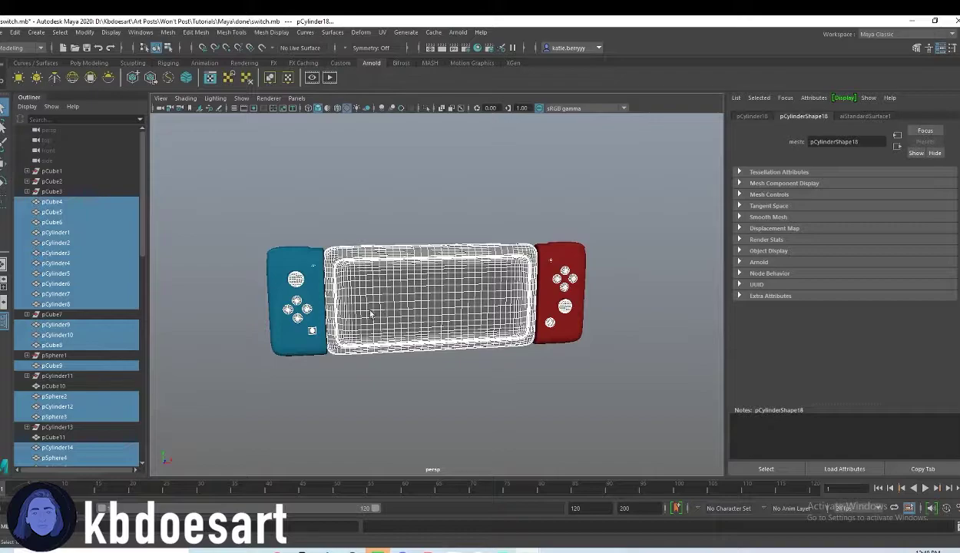
{"action": "left_click", "coordinate": [274, 239]}
{"action": "left_click_drag", "start_coordinate": [196, 200], "coordinate": [660, 385]}
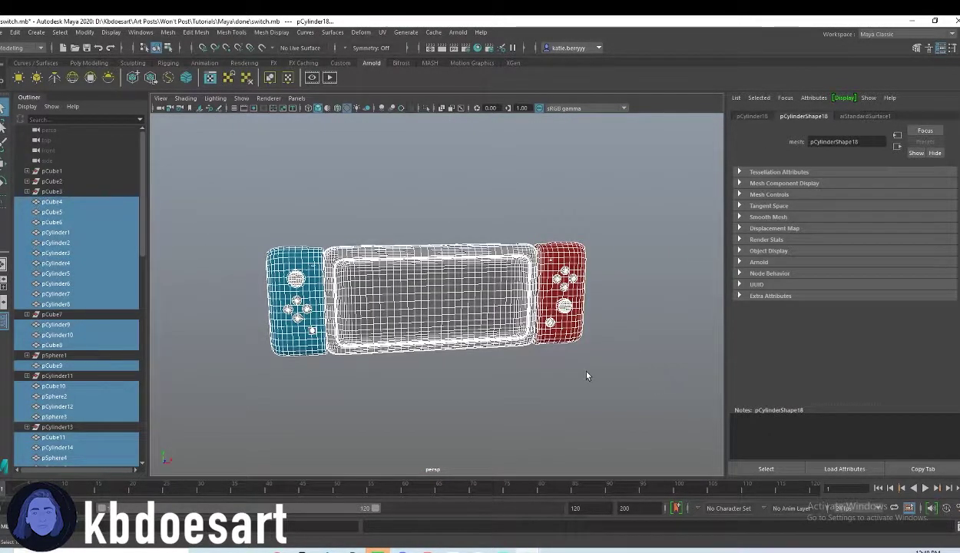
{"action": "left_click", "coordinate": [296, 255], "text": "ctrl"}
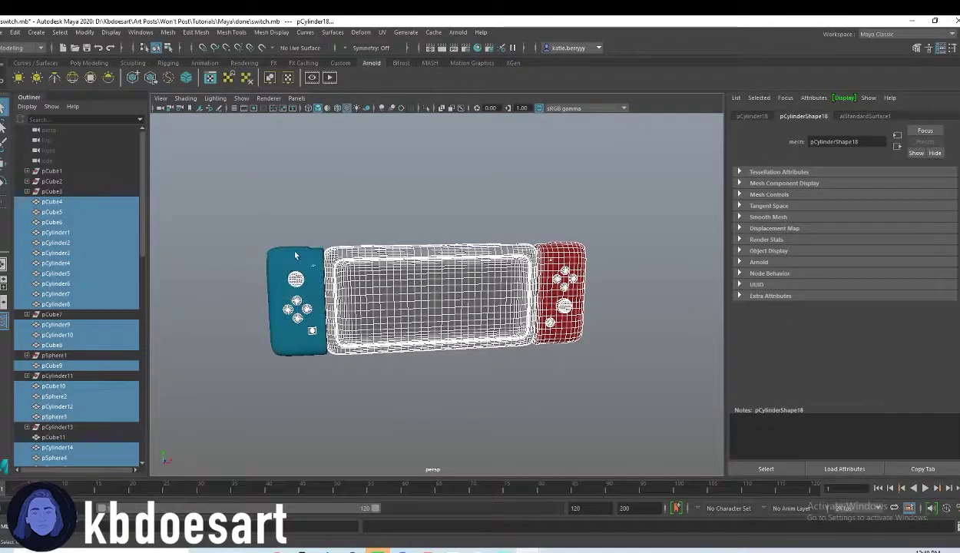
{"action": "left_click", "coordinate": [584, 265], "text": "ctrl"}
Step: Assign a new aiStandardSurface material to the selected parts and set its base color to black
{"action": "left_click_drag", "start_coordinate": [344, 384], "coordinate": [428, 265], "text": "alt"}
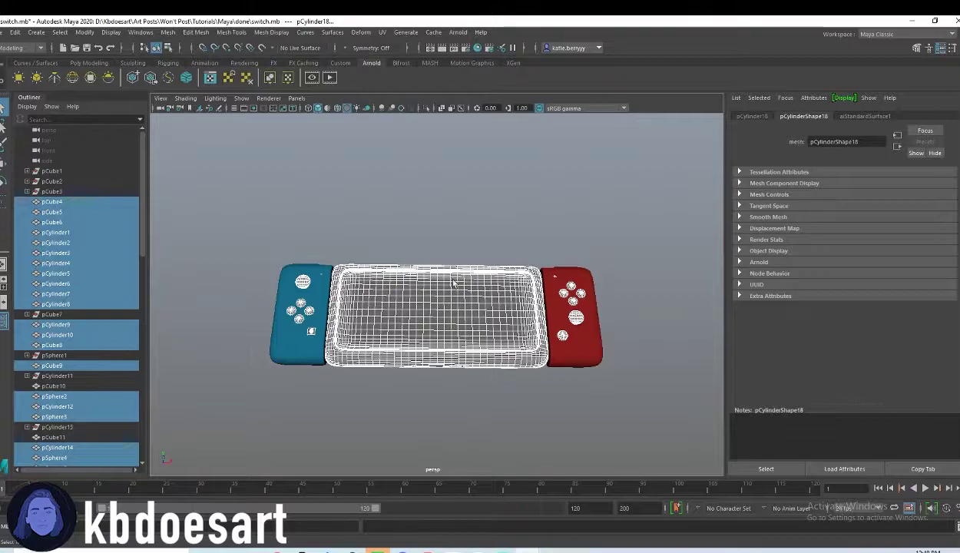
{"action": "right_click_drag", "start_coordinate": [453, 278], "coordinate": [458, 495]}
{"action": "left_click", "coordinate": [357, 286]}
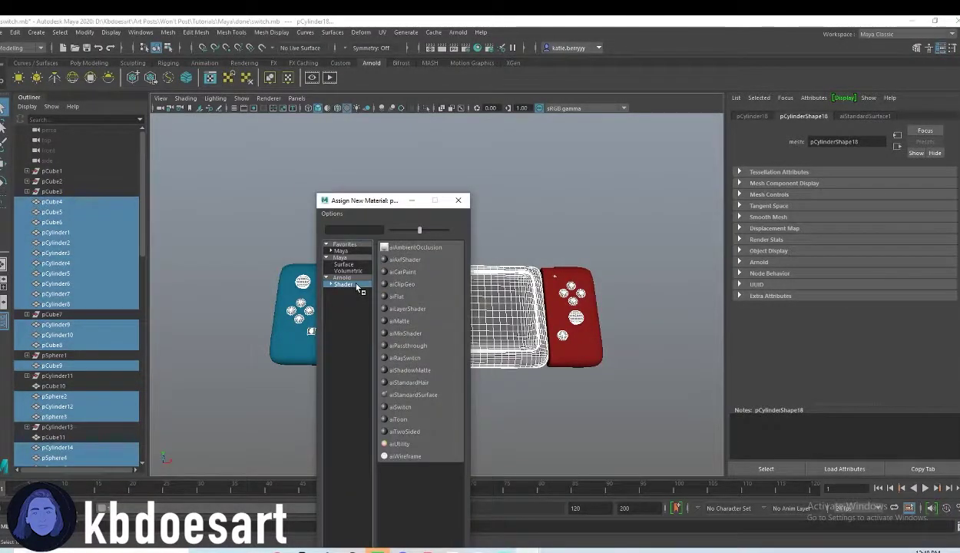
{"action": "left_click", "coordinate": [421, 395]}
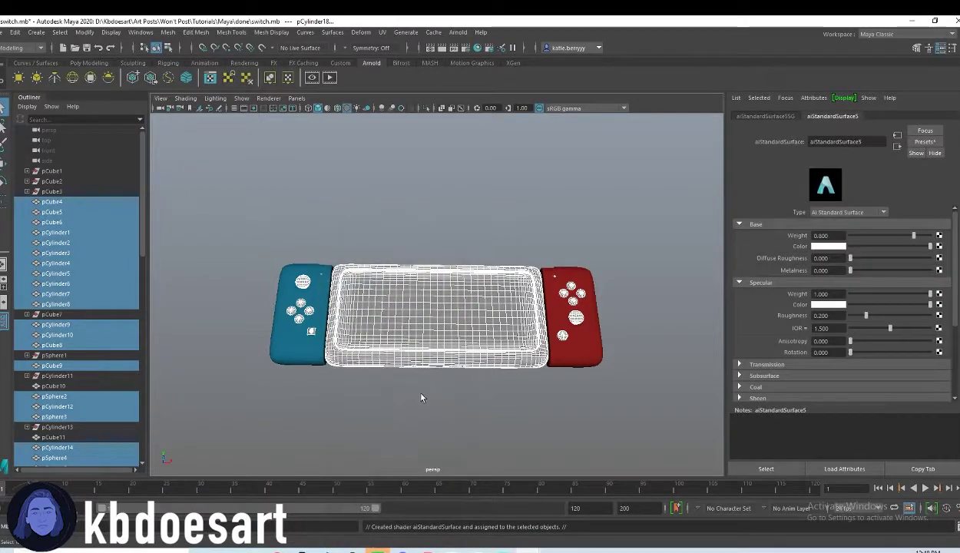
{"action": "left_click", "coordinate": [827, 246]}
{"action": "left_click_drag", "start_coordinate": [776, 297], "coordinate": [729, 298]}
{"action": "left_click", "coordinate": [472, 191]}
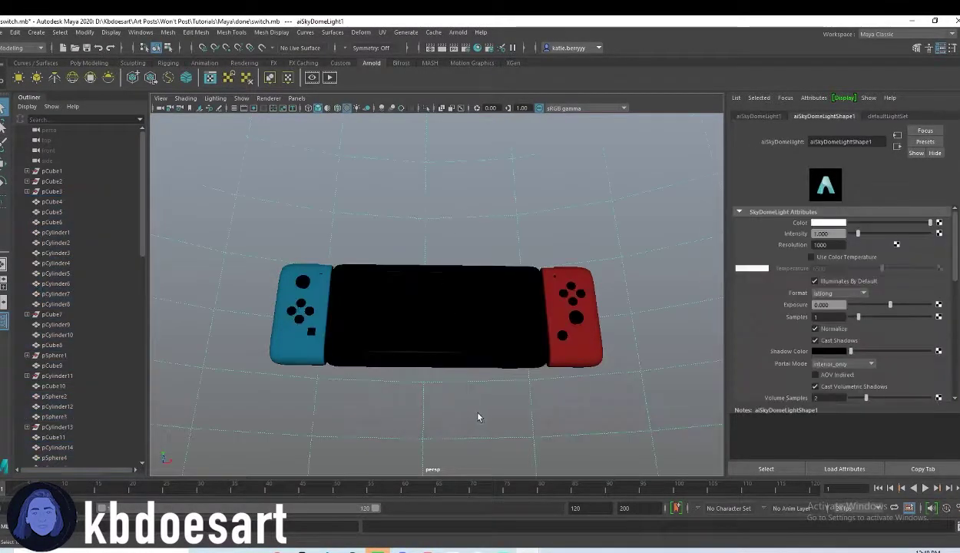
Step: Switch the console body to face selection and select a face loop running around the inside of the screen bezel
{"action": "left_click", "coordinate": [392, 322]}
{"action": "left_click_drag", "start_coordinate": [392, 322], "coordinate": [384, 287], "text": "alt"}
{"action": "right_click_drag", "start_coordinate": [384, 287], "coordinate": [496, 257], "text": "alt"}
{"action": "right_click", "coordinate": [509, 231]}
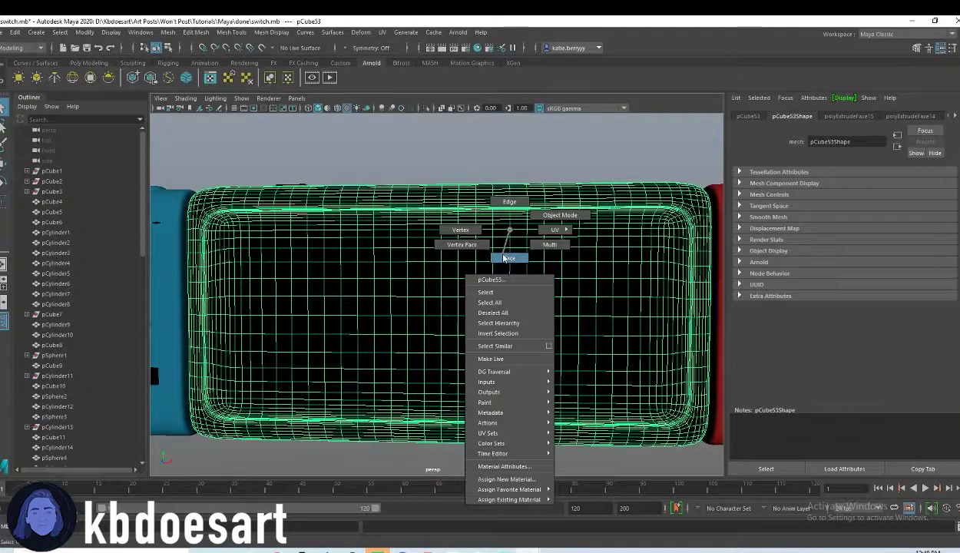
{"action": "left_click", "coordinate": [503, 258]}
{"action": "right_click_drag", "start_coordinate": [264, 231], "coordinate": [399, 261], "text": "alt"}
{"action": "double_click", "coordinate": [301, 242]}
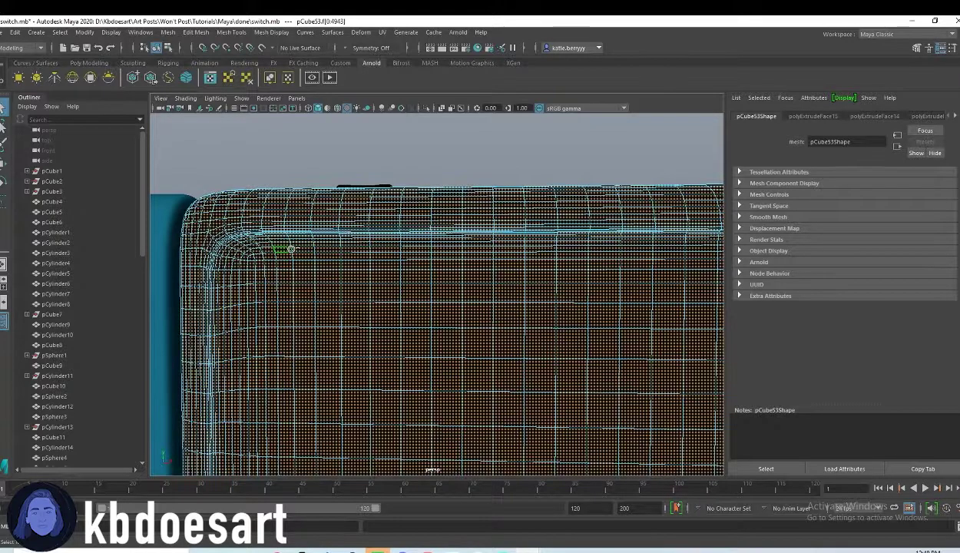
{"action": "left_click", "coordinate": [290, 249]}
{"action": "double_click", "coordinate": [305, 248], "text": "shift"}
{"action": "double_click", "coordinate": [312, 256], "text": "shift"}
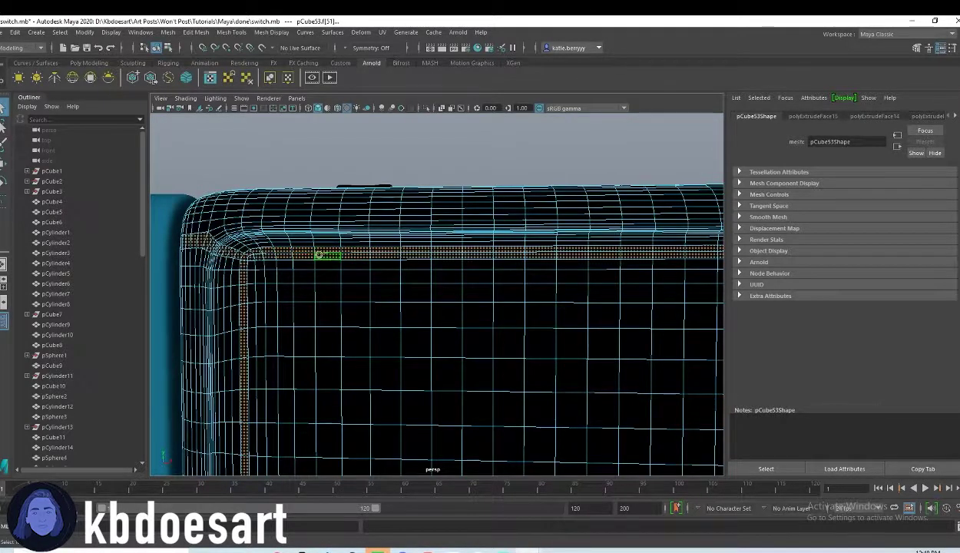
{"action": "key", "text": "ctrl+z"}
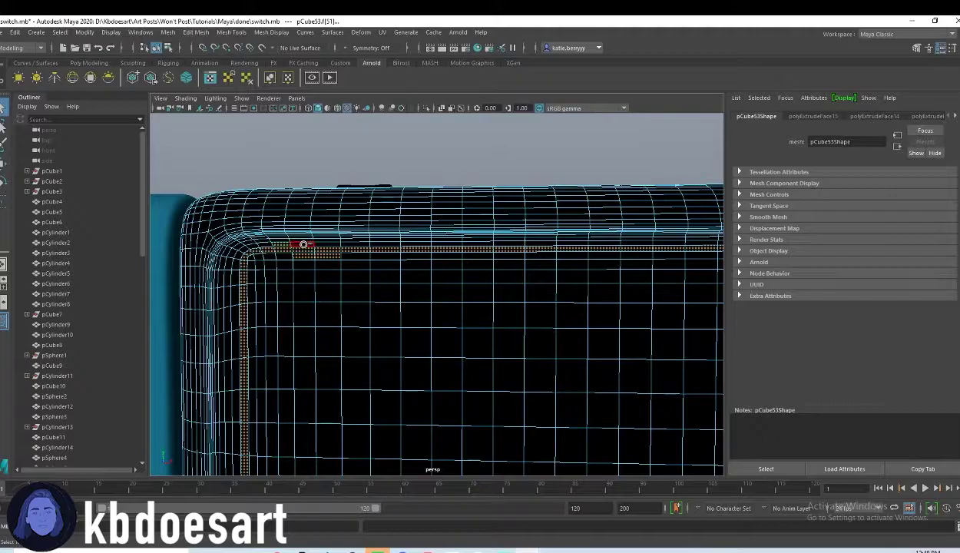
Step: Add the neighbouring outer face loops to the selection until it reaches the screen's rounded bezel edge
{"action": "double_click", "coordinate": [284, 239], "text": "shift"}
{"action": "double_click", "coordinate": [298, 239], "text": "shift"}
{"action": "right_click_drag", "start_coordinate": [253, 244], "coordinate": [430, 247], "text": "alt"}
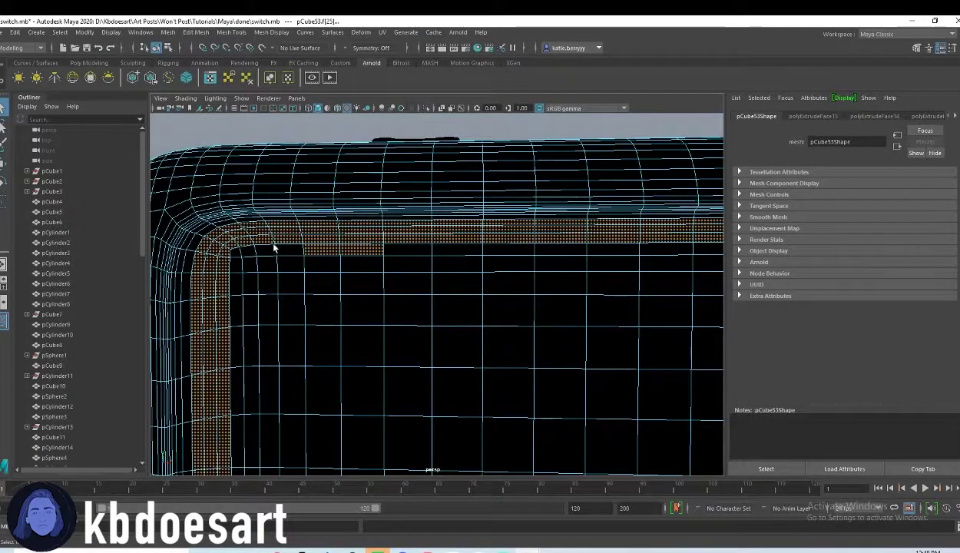
{"action": "middle_click_drag", "start_coordinate": [274, 243], "coordinate": [364, 255], "text": "alt"}
{"action": "right_click_drag", "start_coordinate": [364, 255], "coordinate": [453, 244], "text": "alt"}
{"action": "middle_click_drag", "start_coordinate": [284, 230], "coordinate": [439, 257], "text": "alt"}
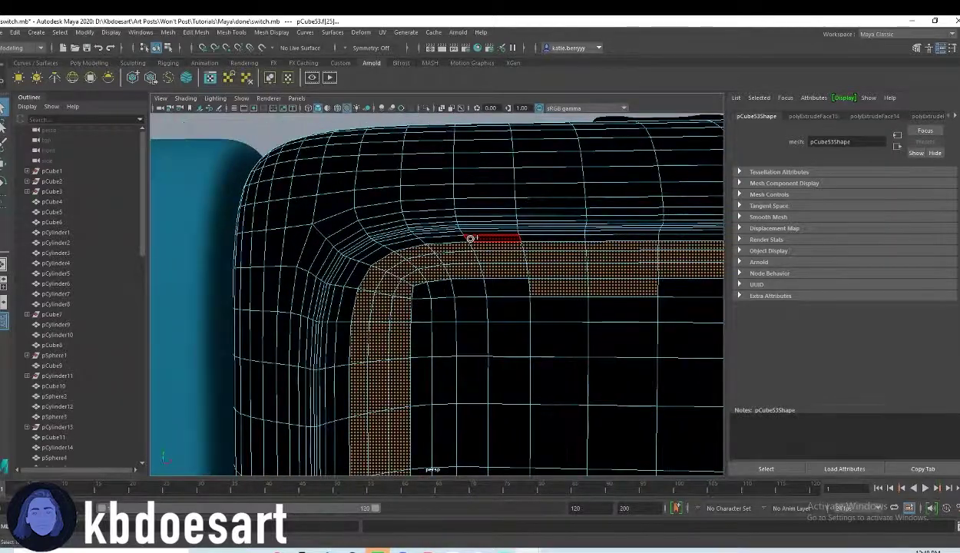
{"action": "double_click", "coordinate": [442, 235], "text": "shift"}
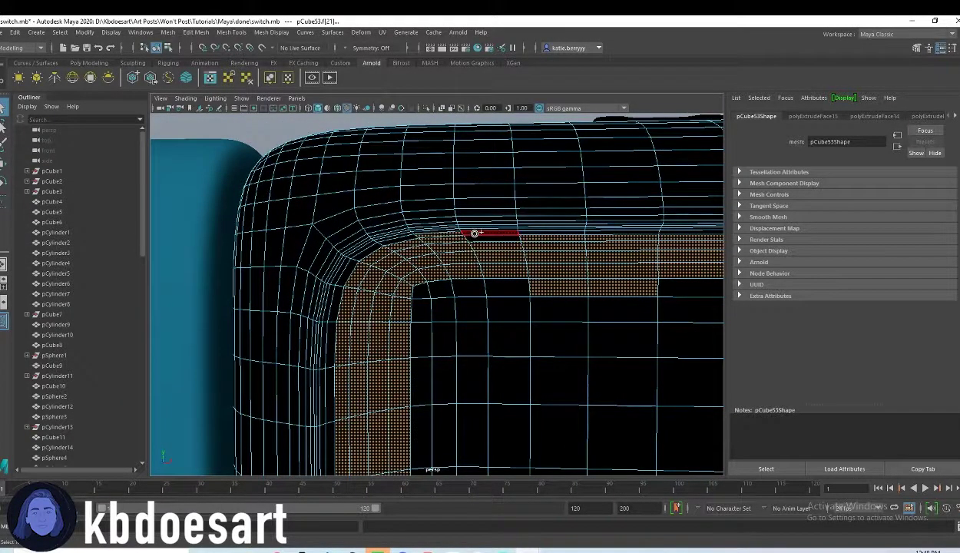
{"action": "double_click", "coordinate": [528, 230], "text": "shift"}
{"action": "right_click_drag", "start_coordinate": [415, 231], "coordinate": [588, 224], "text": "alt"}
{"action": "middle_click_drag", "start_coordinate": [492, 183], "coordinate": [478, 263], "text": "alt"}
{"action": "left_click", "coordinate": [447, 257], "text": "shift"}
{"action": "double_click", "coordinate": [470, 258], "text": "shift"}
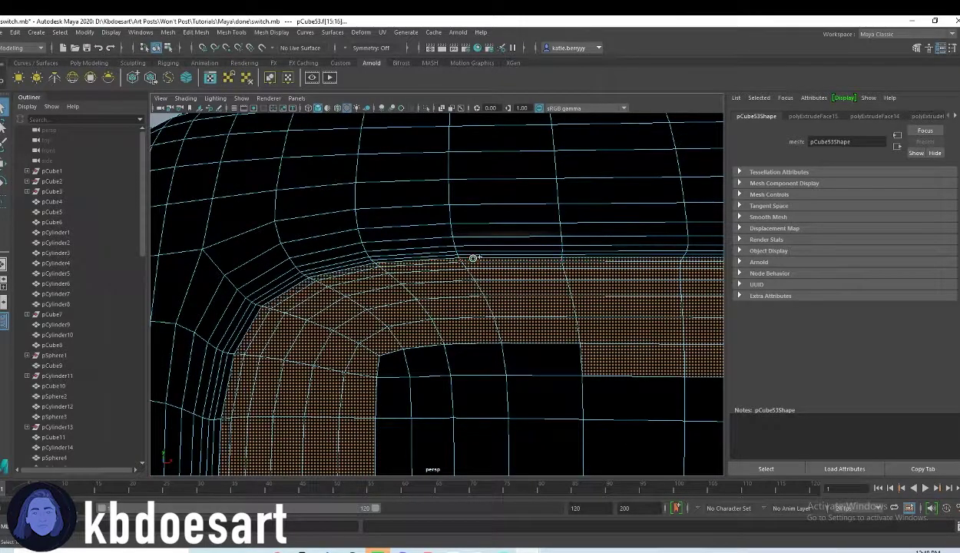
Step: Extend the face selection over the screen's upper-left corner and down its left side to the lower edge
{"action": "scroll", "coordinate": [521, 300], "scroll_direction": "down", "scroll_amount": 5}
{"action": "left_click_drag", "start_coordinate": [520, 300], "coordinate": [563, 309], "text": "alt"}
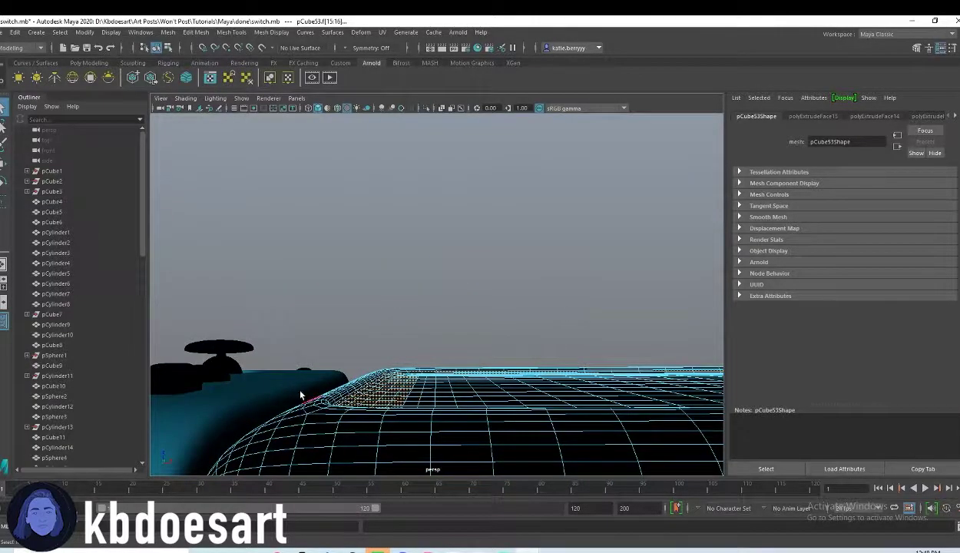
{"action": "left_click_drag", "start_coordinate": [300, 394], "coordinate": [482, 418], "text": "alt"}
{"action": "left_click_drag", "start_coordinate": [326, 403], "coordinate": [499, 333], "text": "alt"}
{"action": "double_click", "coordinate": [388, 241], "text": "shift"}
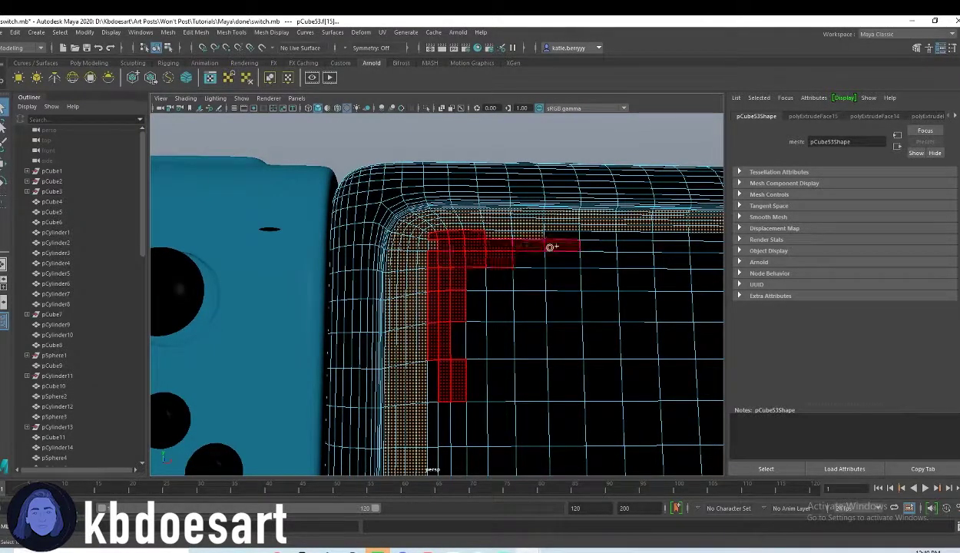
{"action": "mouse_move", "coordinate": [581, 246]}
{"action": "left_mouse_down", "text": "shift"}
{"action": "mouse_move", "coordinate": [531, 231]}
{"action": "mouse_move", "coordinate": [539, 276]}
{"action": "mouse_move", "coordinate": [578, 249]}
{"action": "mouse_move", "coordinate": [523, 366]}
{"action": "mouse_move", "coordinate": [405, 358]}
{"action": "mouse_move", "coordinate": [506, 349]}
{"action": "left_mouse_up", "text": "shift"}
{"action": "scroll", "coordinate": [506, 353], "scroll_direction": "down", "scroll_amount": 3}
{"action": "middle_click_drag", "start_coordinate": [564, 380], "coordinate": [532, 248], "text": "alt"}
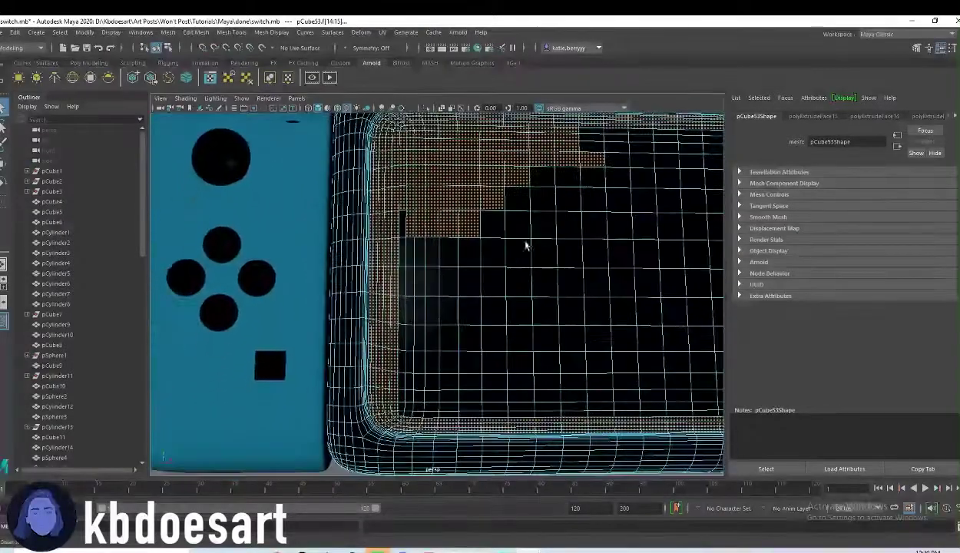
{"action": "scroll", "coordinate": [532, 248], "scroll_direction": "down", "scroll_amount": 2}
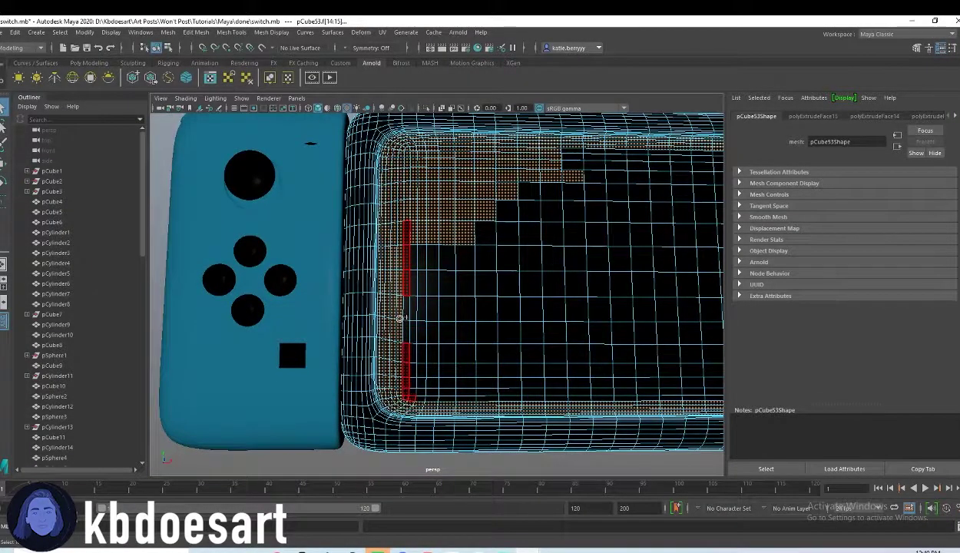
{"action": "mouse_move", "coordinate": [411, 304]}
{"action": "left_mouse_down"}
{"action": "mouse_move", "coordinate": [422, 327]}
{"action": "mouse_move", "coordinate": [414, 321]}
{"action": "mouse_move", "coordinate": [406, 384]}
{"action": "mouse_move", "coordinate": [488, 407]}
{"action": "mouse_move", "coordinate": [416, 405]}
{"action": "mouse_move", "coordinate": [439, 399]}
{"action": "left_mouse_up"}
{"action": "middle_click_drag", "start_coordinate": [651, 406], "coordinate": [562, 403], "text": "alt"}
{"action": "scroll", "coordinate": [537, 391], "scroll_direction": "down", "scroll_amount": 3}
{"action": "middle_click_drag", "start_coordinate": [566, 349], "coordinate": [498, 385], "text": "alt"}
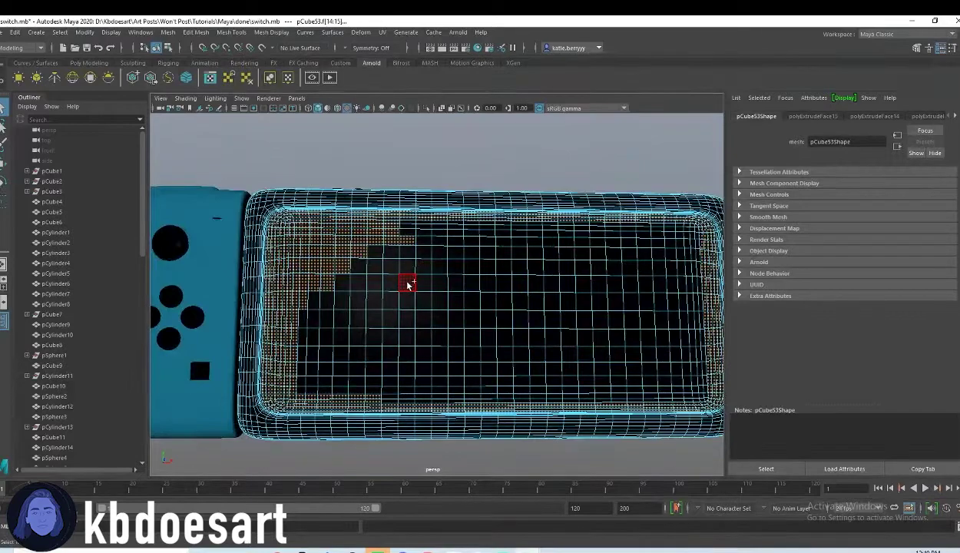
Step: Fill in the remaining unselected faces so the selection covers the whole screen area inside the bezel
{"action": "left_click", "coordinate": [408, 284]}
{"action": "left_click", "coordinate": [461, 285], "text": "shift"}
{"action": "double_click", "coordinate": [474, 282], "text": "shift"}
{"action": "key", "text": "ctrl+z"}
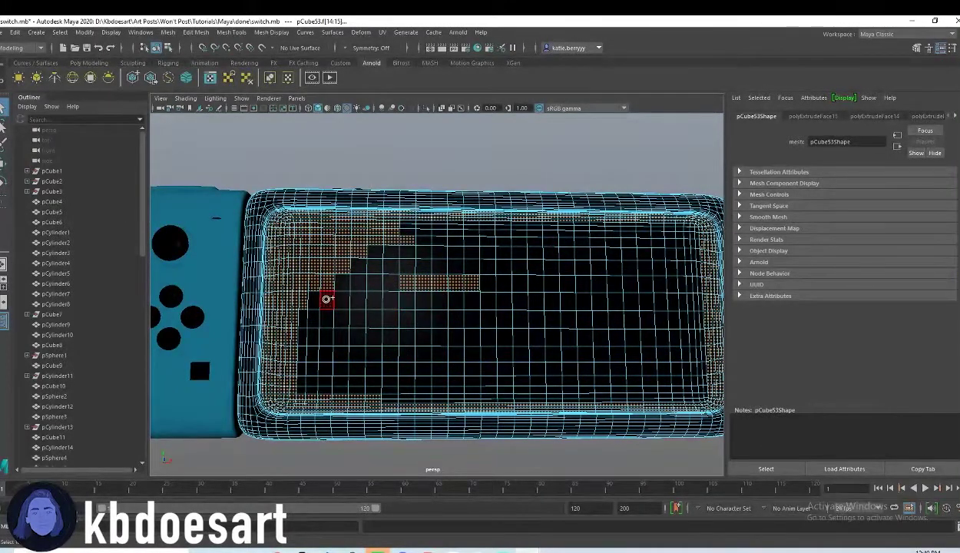
{"action": "mouse_move", "coordinate": [325, 298]}
{"action": "left_mouse_down"}
{"action": "mouse_move", "coordinate": [703, 304]}
{"action": "mouse_move", "coordinate": [476, 276]}
{"action": "mouse_move", "coordinate": [330, 275]}
{"action": "mouse_move", "coordinate": [698, 261]}
{"action": "mouse_move", "coordinate": [377, 253]}
{"action": "mouse_move", "coordinate": [705, 250]}
{"action": "mouse_move", "coordinate": [626, 279]}
{"action": "mouse_move", "coordinate": [423, 291]}
{"action": "mouse_move", "coordinate": [350, 327]}
{"action": "left_mouse_up"}
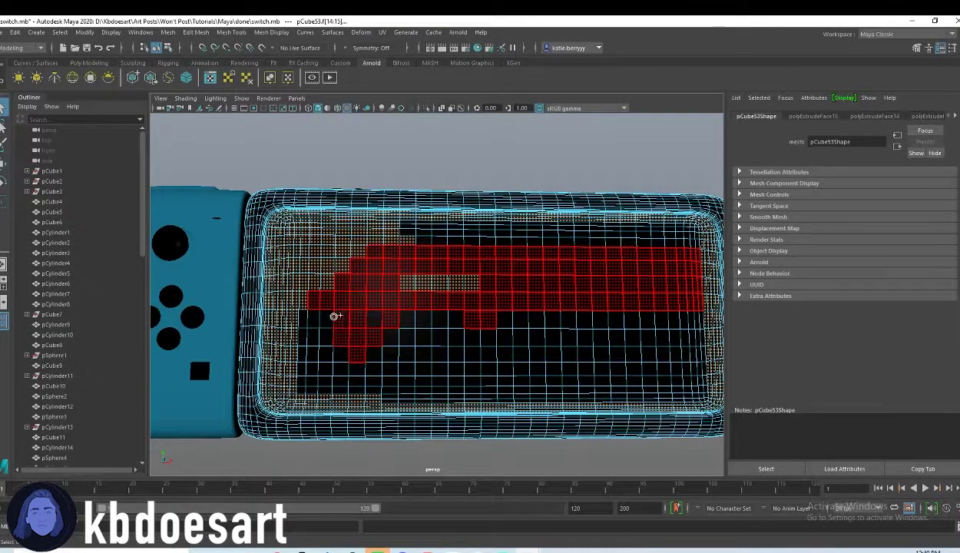
{"action": "mouse_move", "coordinate": [335, 314]}
{"action": "left_mouse_down"}
{"action": "mouse_move", "coordinate": [300, 349]}
{"action": "mouse_move", "coordinate": [336, 315]}
{"action": "mouse_move", "coordinate": [672, 315]}
{"action": "mouse_move", "coordinate": [699, 325]}
{"action": "mouse_move", "coordinate": [689, 344]}
{"action": "mouse_move", "coordinate": [461, 334]}
{"action": "mouse_move", "coordinate": [553, 336]}
{"action": "mouse_move", "coordinate": [358, 360]}
{"action": "mouse_move", "coordinate": [698, 353]}
{"action": "mouse_move", "coordinate": [303, 378]}
{"action": "mouse_move", "coordinate": [691, 382]}
{"action": "mouse_move", "coordinate": [674, 405]}
{"action": "left_mouse_up"}
{"action": "left_click_drag", "start_coordinate": [387, 225], "coordinate": [682, 231]}
Step: Assign a new aiStandardSurface material to the selected screen faces and set its base color to dark gray
{"action": "scroll", "coordinate": [630, 358], "scroll_direction": "down", "scroll_amount": 1}
{"action": "mouse_move", "coordinate": [630, 358]}
{"action": "left_mouse_down", "text": "alt"}
{"action": "mouse_move", "coordinate": [611, 336]}
{"action": "mouse_move", "coordinate": [574, 343]}
{"action": "mouse_move", "coordinate": [575, 353]}
{"action": "mouse_move", "coordinate": [525, 298]}
{"action": "left_mouse_up", "text": "alt"}
{"action": "right_click_drag", "start_coordinate": [525, 297], "coordinate": [522, 526]}
{"action": "left_click", "coordinate": [343, 284]}
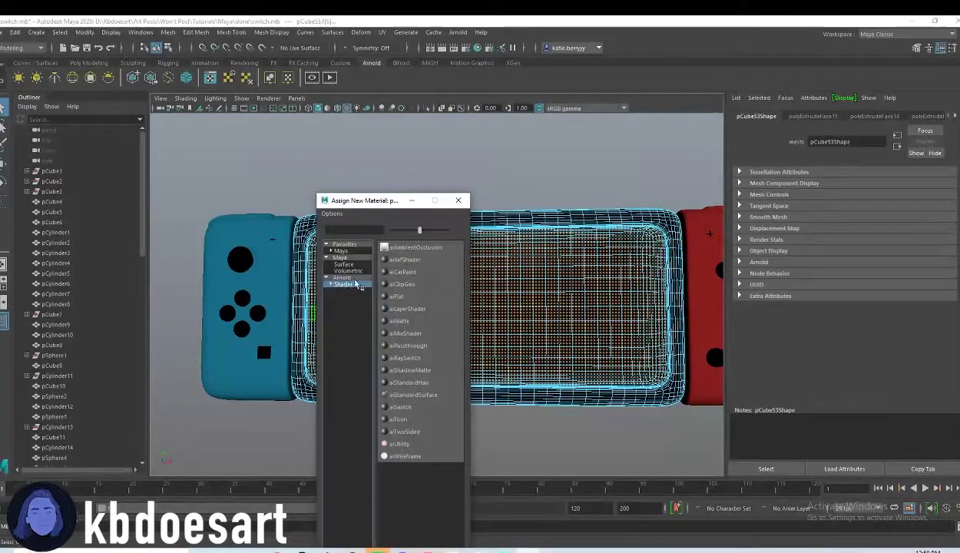
{"action": "left_click", "coordinate": [413, 394]}
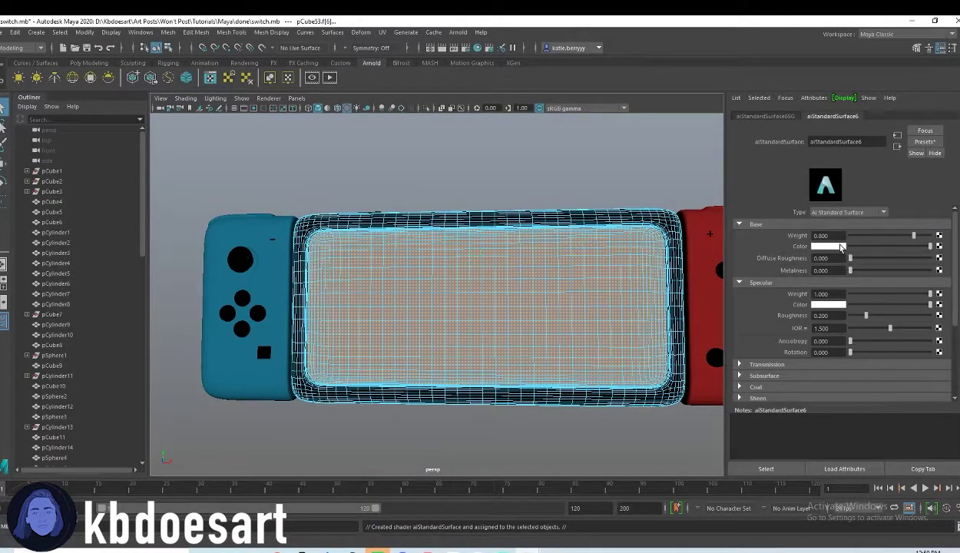
{"action": "left_click", "coordinate": [840, 246]}
{"action": "left_click_drag", "start_coordinate": [803, 295], "coordinate": [817, 299]}
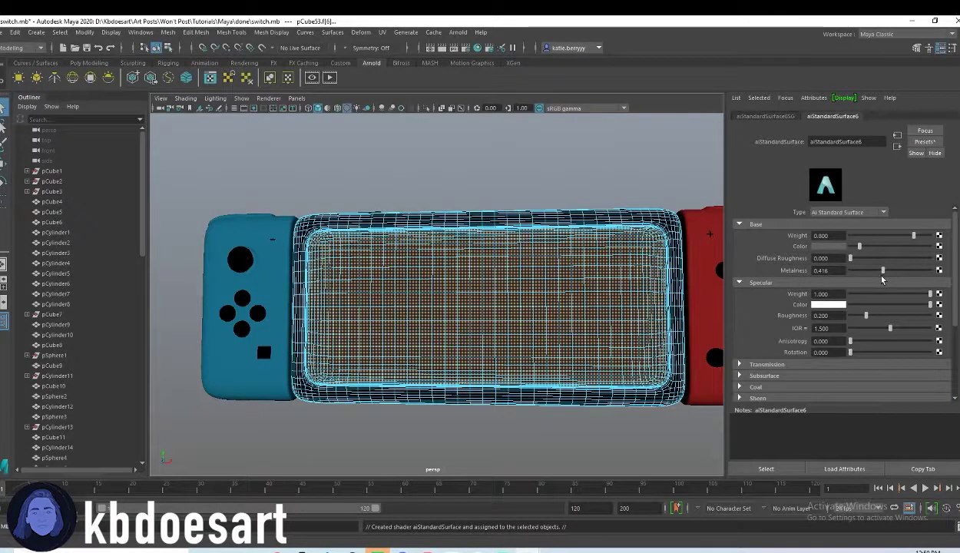
Step: Set the screen material's metalness to 0.292 and its sheen weight to 0.214
{"action": "left_click_drag", "start_coordinate": [875, 271], "coordinate": [874, 283]}
{"action": "scroll", "coordinate": [774, 383], "scroll_direction": "down", "scroll_amount": 3}
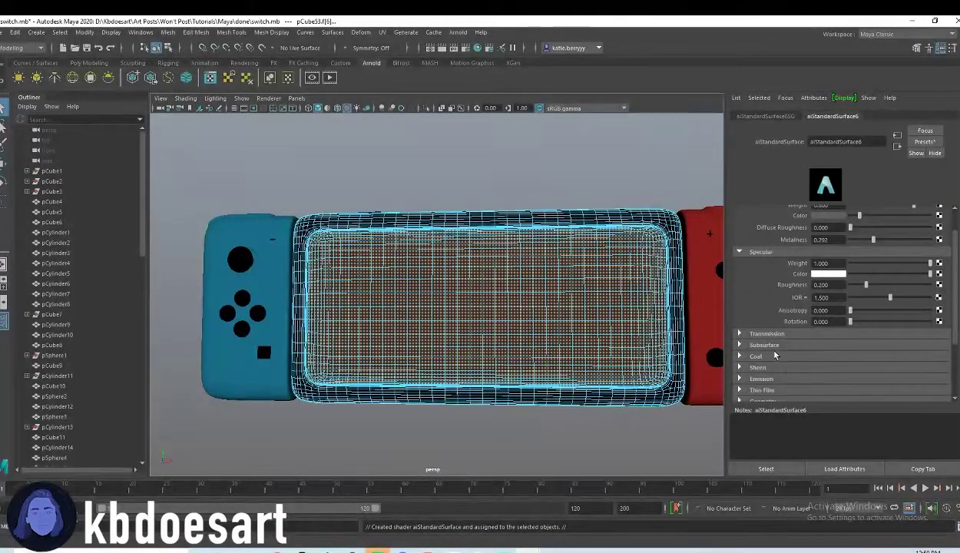
{"action": "left_click", "coordinate": [757, 337]}
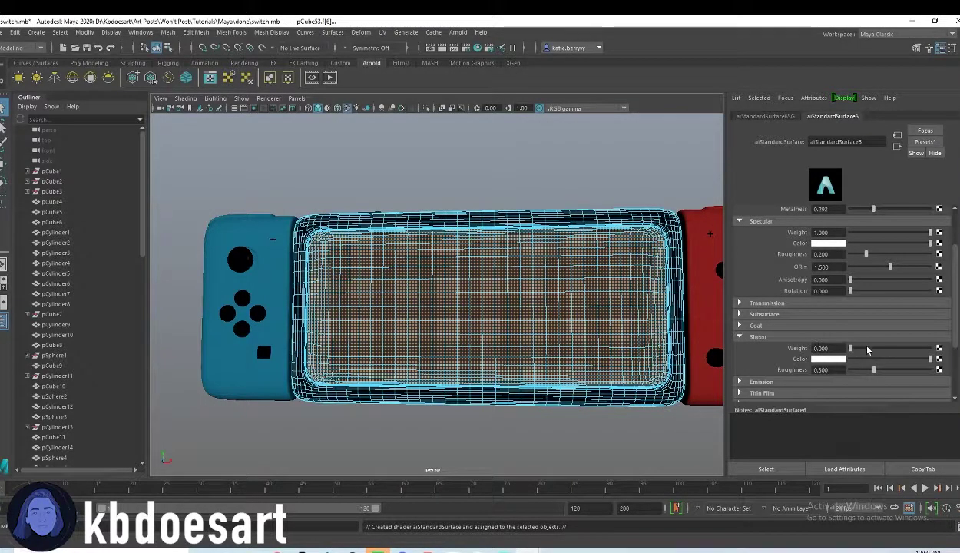
{"action": "left_click_drag", "start_coordinate": [850, 348], "coordinate": [867, 349]}
Step: Render the scene in the Arnold RenderView and inspect the console's front and top edge
{"action": "left_click", "coordinate": [464, 33]}
{"action": "left_click", "coordinate": [468, 51]}
{"action": "scroll", "coordinate": [222, 294], "scroll_direction": "down", "scroll_amount": 3}
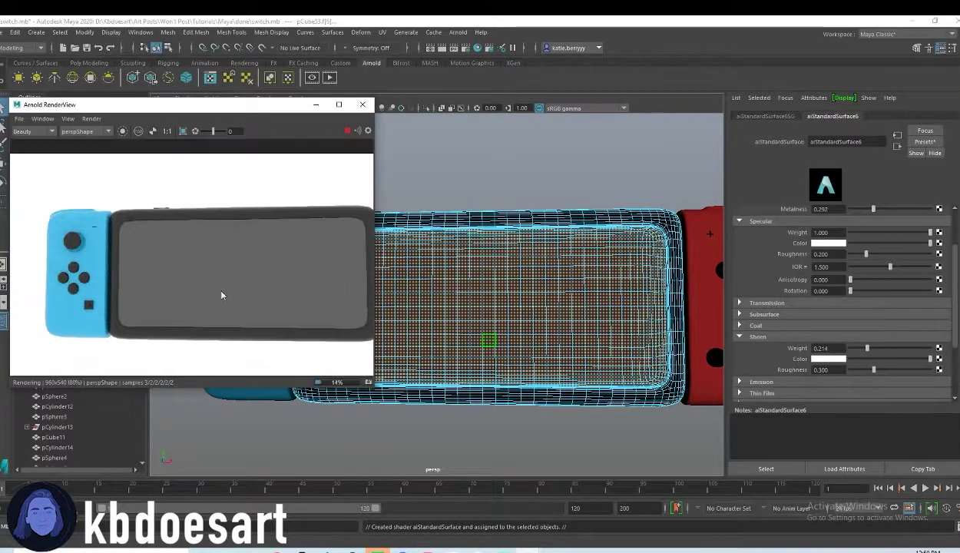
{"action": "left_click_drag", "start_coordinate": [511, 312], "coordinate": [569, 304], "text": "alt"}
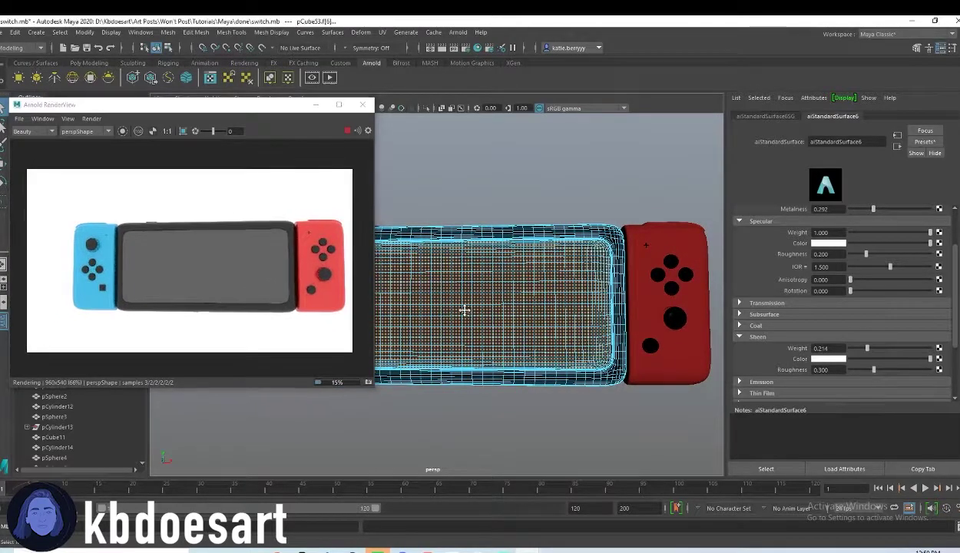
{"action": "left_click_drag", "start_coordinate": [460, 309], "coordinate": [537, 212], "text": "alt"}
{"action": "left_click", "coordinate": [536, 212]}
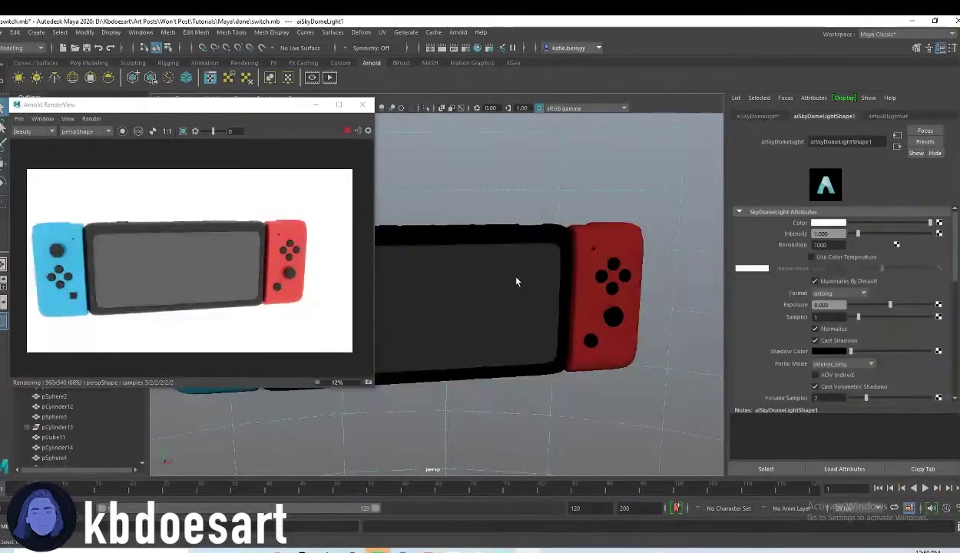
{"action": "left_click_drag", "start_coordinate": [515, 279], "coordinate": [488, 300], "text": "alt"}
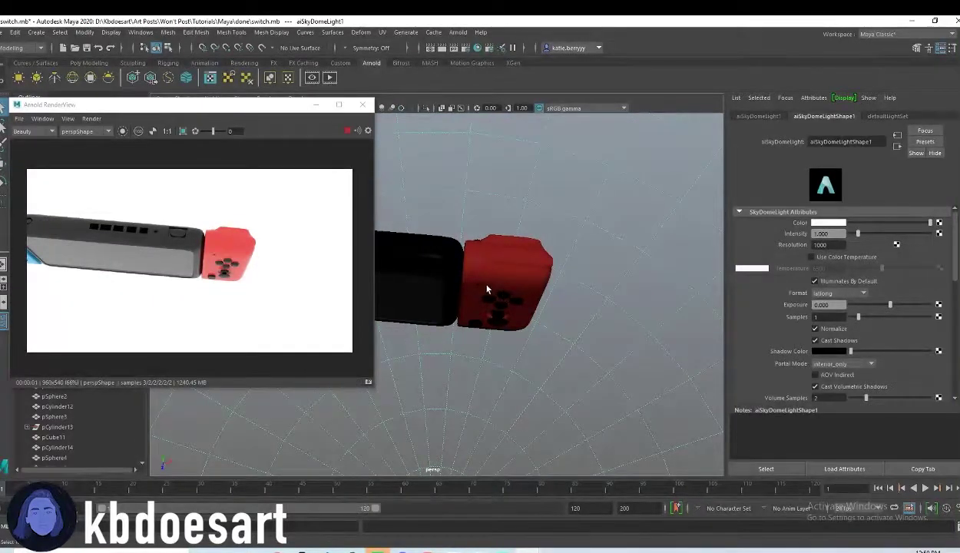
Step: Select all faces of the shoulder button on top of the red controller, including its border loop
{"action": "right_click_drag", "start_coordinate": [489, 287], "coordinate": [670, 307], "text": "alt"}
{"action": "left_click", "coordinate": [632, 224]}
{"action": "middle_click_drag", "start_coordinate": [631, 223], "coordinate": [466, 283], "text": "alt"}
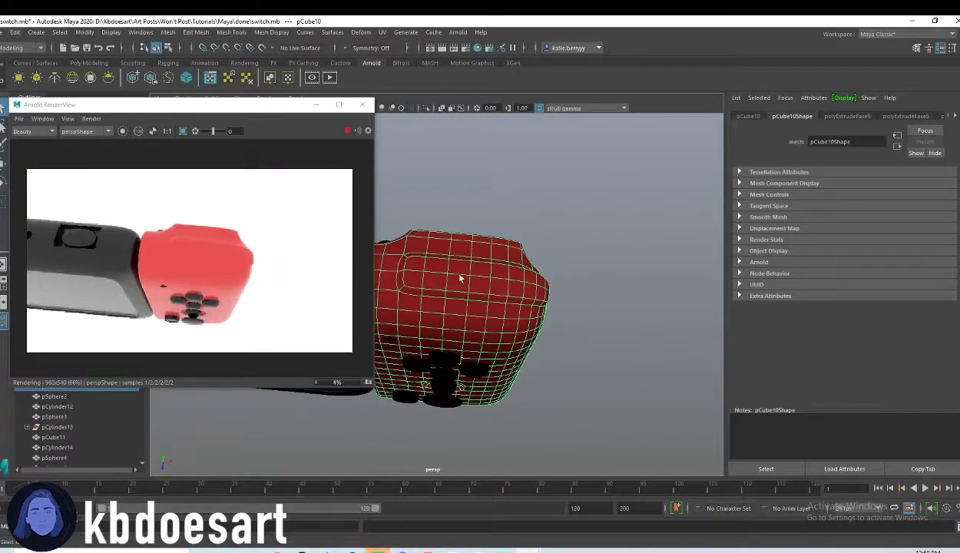
{"action": "right_click_drag", "start_coordinate": [426, 269], "coordinate": [424, 293]}
{"action": "left_click", "coordinate": [404, 262]}
{"action": "double_click", "coordinate": [403, 276], "text": "shift"}
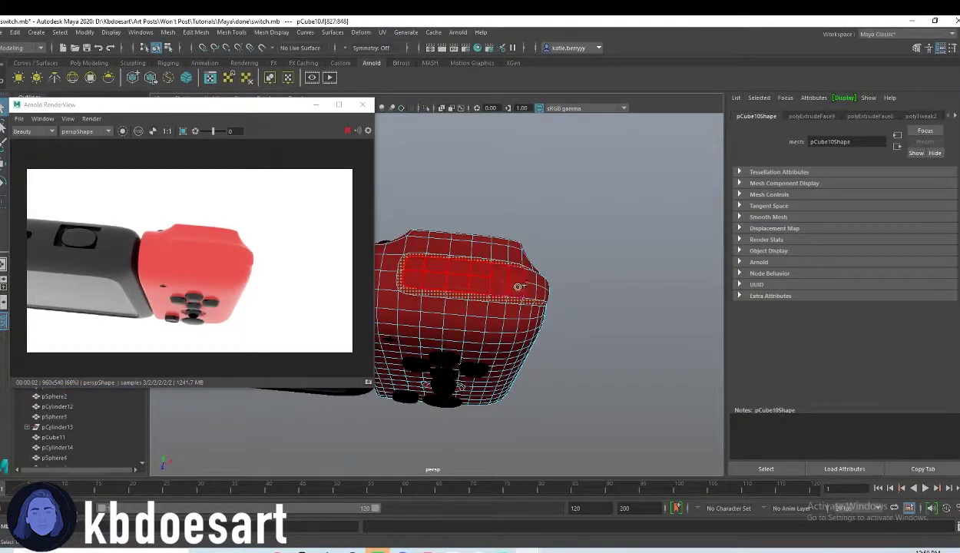
{"action": "left_click_drag", "start_coordinate": [545, 290], "coordinate": [538, 283], "text": "shift"}
{"action": "left_click_drag", "start_coordinate": [569, 313], "coordinate": [499, 307], "text": "alt"}
{"action": "left_click", "coordinate": [474, 286], "text": "shift"}
Step: Assign the existing black material aiStandardSurface5 to the red controller's selected shoulder button faces
{"action": "middle_click_drag", "start_coordinate": [476, 288], "coordinate": [632, 357], "text": "alt"}
{"action": "left_click_drag", "start_coordinate": [632, 357], "coordinate": [650, 320], "text": "alt"}
{"action": "right_click_drag", "start_coordinate": [649, 320], "coordinate": [707, 321]}
{"action": "right_click_drag", "start_coordinate": [614, 285], "coordinate": [714, 518]}
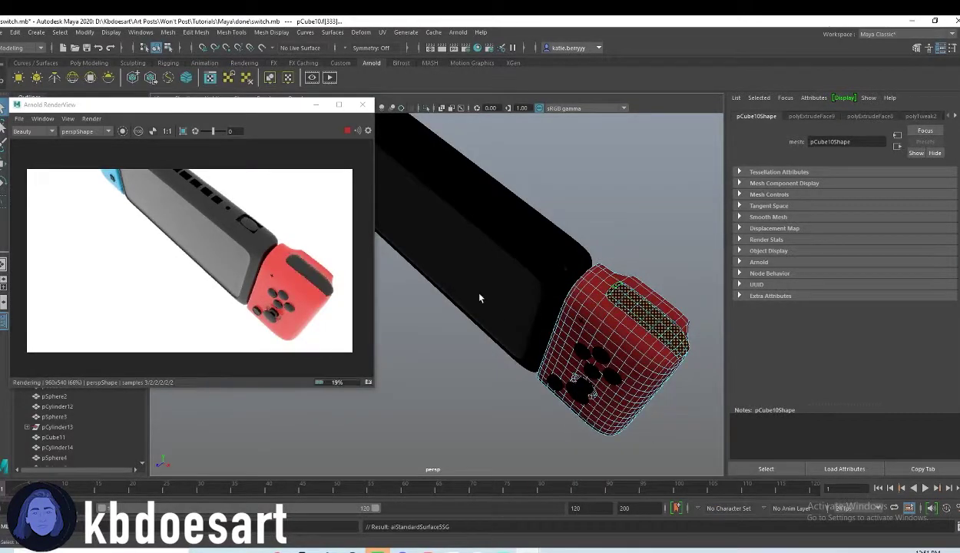
Step: Select all faces of the shoulder button on top of the blue controller, including its border loop
{"action": "middle_click_drag", "start_coordinate": [459, 269], "coordinate": [645, 376], "text": "alt"}
{"action": "left_click_drag", "start_coordinate": [450, 311], "coordinate": [476, 223], "text": "alt"}
{"action": "middle_click_drag", "start_coordinate": [476, 223], "coordinate": [528, 312], "text": "alt"}
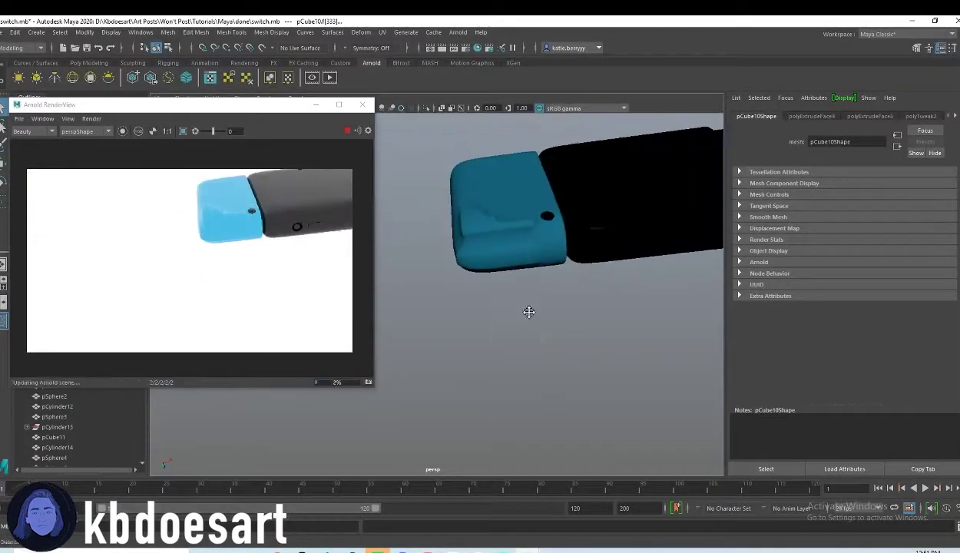
{"action": "left_click_drag", "start_coordinate": [528, 311], "coordinate": [572, 271], "text": "alt"}
{"action": "left_click", "coordinate": [593, 317]}
{"action": "right_click", "coordinate": [553, 241]}
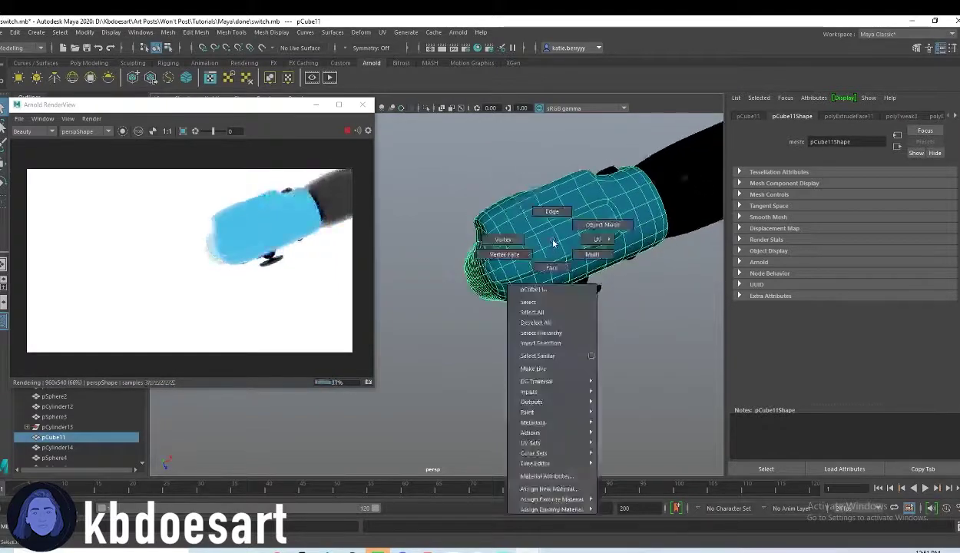
{"action": "right_click_drag", "start_coordinate": [553, 243], "coordinate": [551, 267]}
{"action": "left_click", "coordinate": [600, 204]}
{"action": "double_click", "coordinate": [576, 208], "text": "shift"}
{"action": "mouse_move", "coordinate": [504, 262]}
{"action": "left_mouse_down", "text": "shift"}
{"action": "mouse_move", "coordinate": [488, 258]}
{"action": "mouse_move", "coordinate": [491, 273]}
{"action": "left_mouse_up", "text": "shift"}
Step: Assign the existing black material aiStandardSurface5 to the blue controller's selected shoulder button faces
{"action": "mouse_move", "coordinate": [502, 298]}
{"action": "left_mouse_down", "text": "alt"}
{"action": "mouse_move", "coordinate": [503, 270]}
{"action": "mouse_move", "coordinate": [477, 256]}
{"action": "left_mouse_up", "text": "alt"}
{"action": "right_click", "coordinate": [479, 256]}
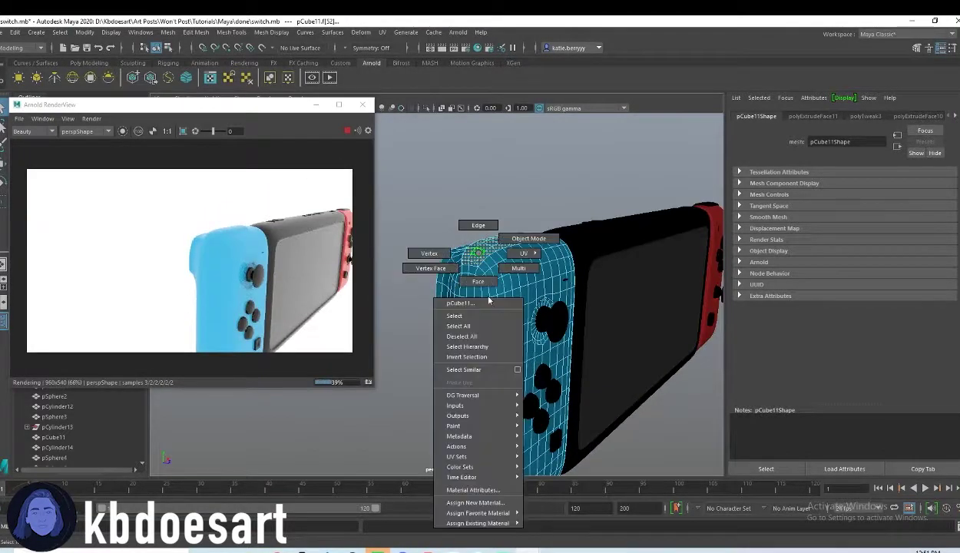
{"action": "mouse_move", "coordinate": [478, 523]}
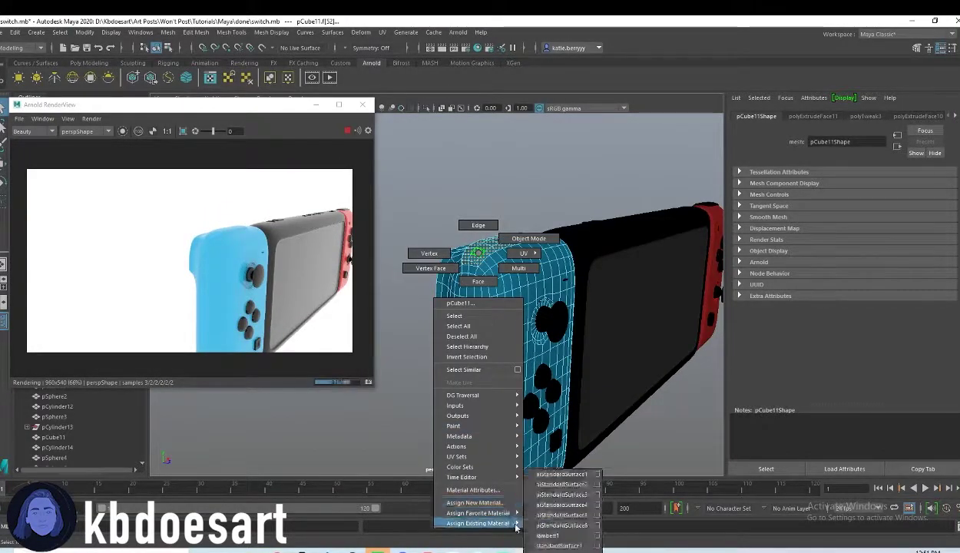
{"action": "left_click", "coordinate": [579, 515]}
Step: Clear the blue controller's face selection and create a polygon plane in the scene
{"action": "left_click_drag", "start_coordinate": [673, 390], "coordinate": [585, 381], "text": "alt"}
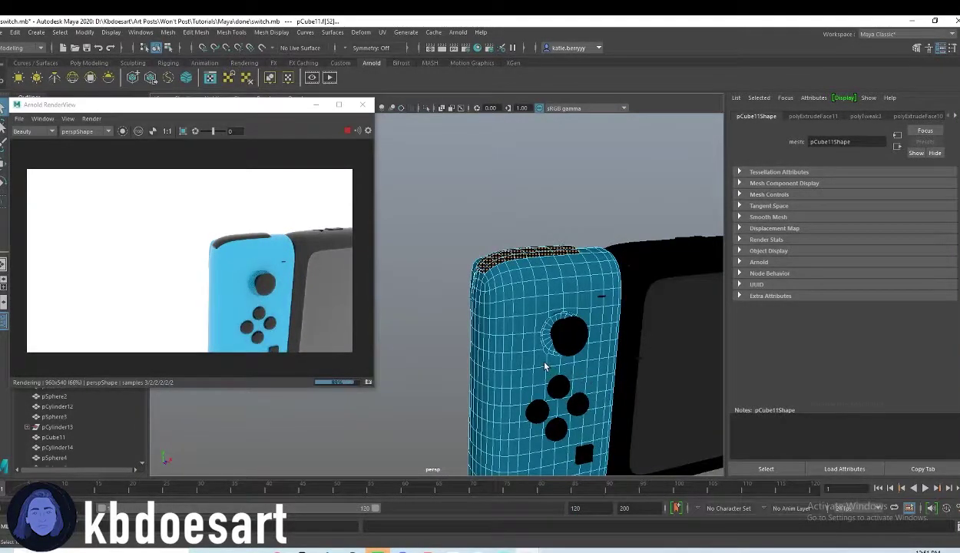
{"action": "left_click_drag", "start_coordinate": [647, 428], "coordinate": [653, 345], "text": "alt"}
{"action": "left_click", "coordinate": [590, 231]}
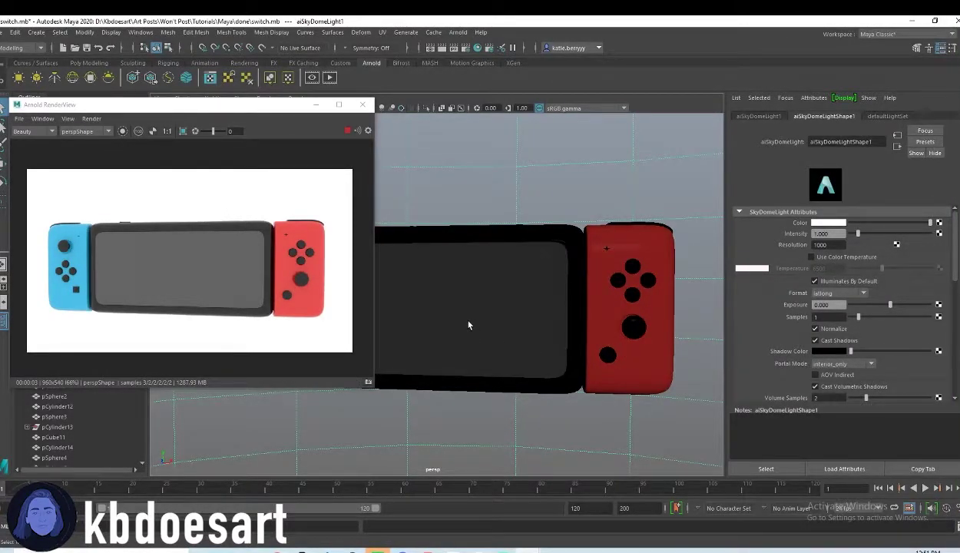
{"action": "left_click", "coordinate": [89, 65]}
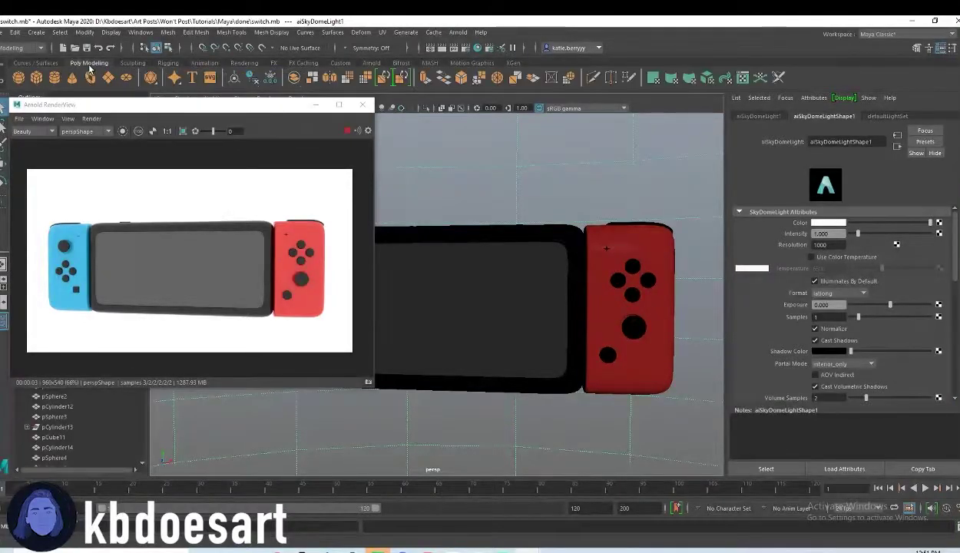
{"action": "left_click", "coordinate": [112, 78]}
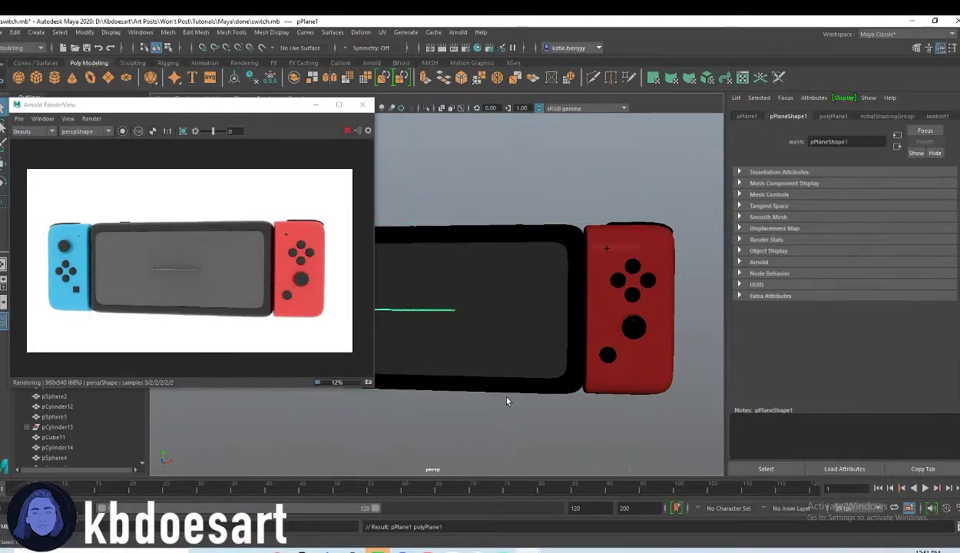
Step: Scale the polygon plane up into a wide floor and lower it to the underside of the Switch
{"action": "key", "text": "r"}
{"action": "left_click_drag", "start_coordinate": [419, 307], "coordinate": [584, 307]}
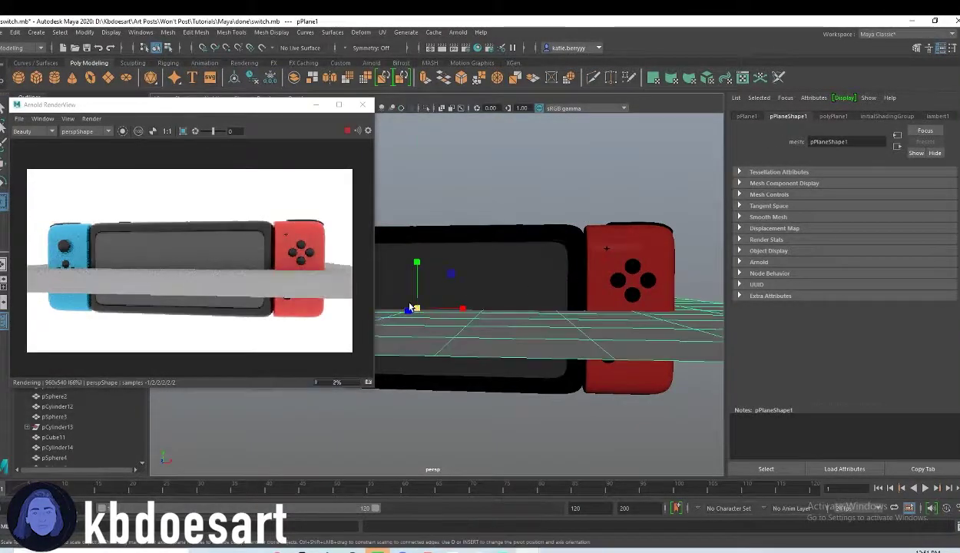
{"action": "key", "text": "w"}
{"action": "left_click_drag", "start_coordinate": [419, 267], "coordinate": [414, 340]}
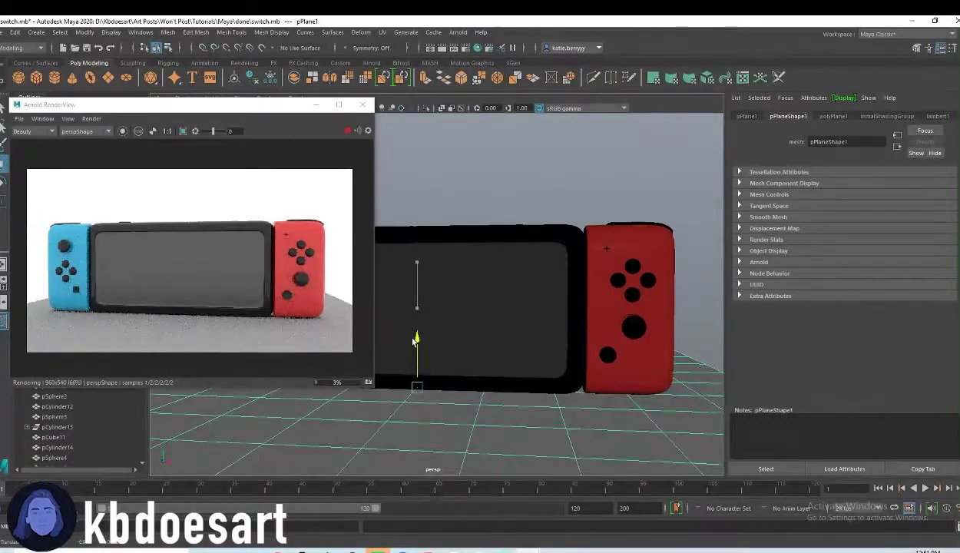
{"action": "key", "text": "r"}
Step: Assign a new aiStandardSurface material to the floor plane and map a Checker texture to its base color
{"action": "right_click_drag", "start_coordinate": [630, 289], "coordinate": [640, 539]}
{"action": "left_click", "coordinate": [340, 284]}
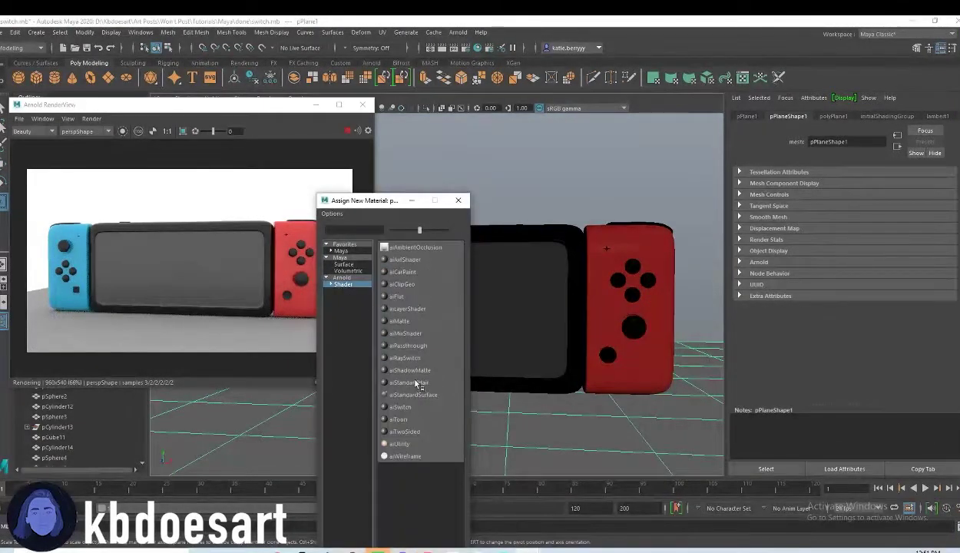
{"action": "left_click", "coordinate": [415, 395]}
{"action": "scroll", "coordinate": [911, 260], "scroll_direction": "up", "scroll_amount": 2}
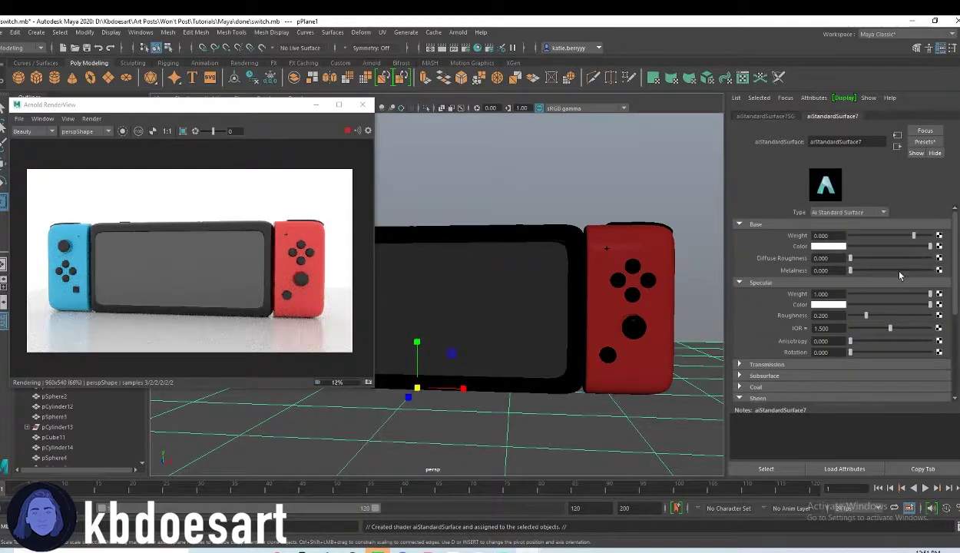
{"action": "left_click", "coordinate": [938, 246]}
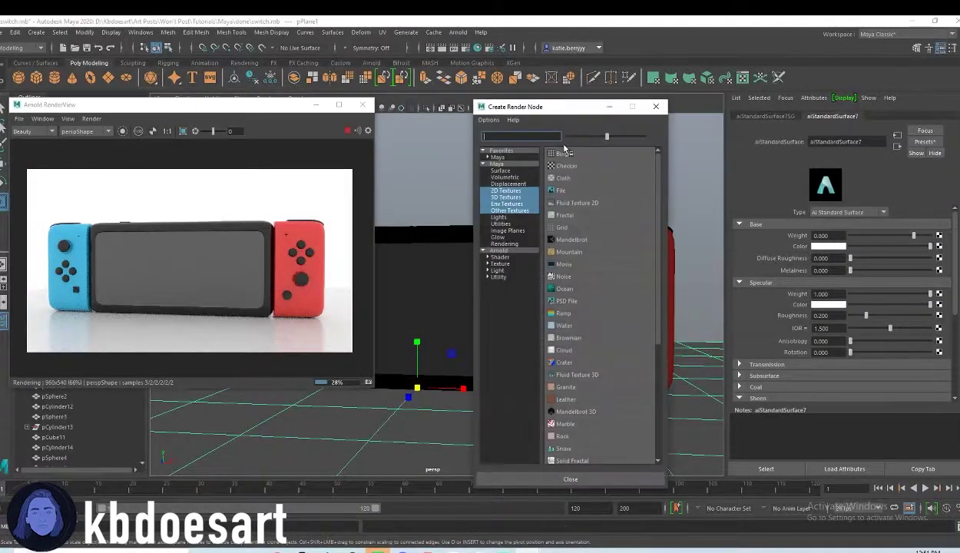
{"action": "left_click", "coordinate": [556, 168]}
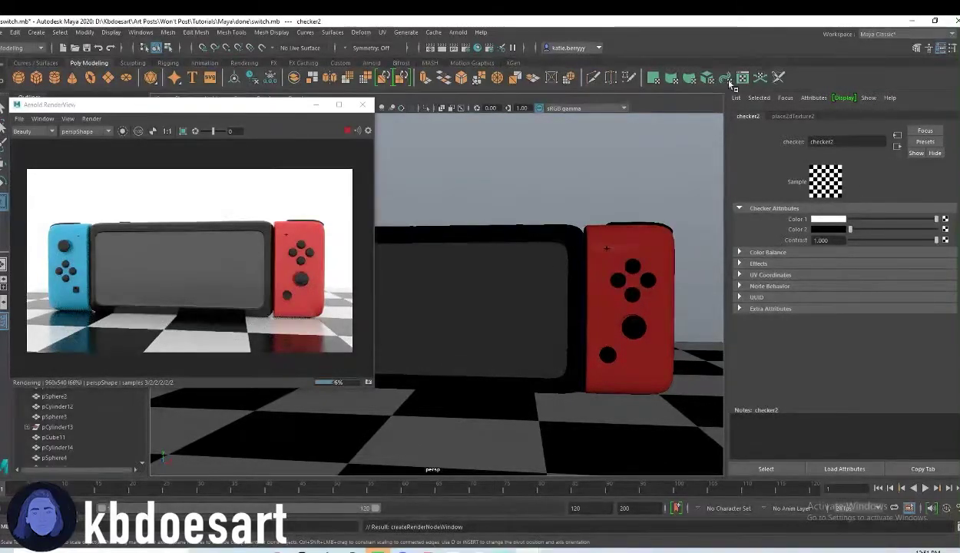
Step: Set the diffuse roughness of the red controller's material aiStandardSurface4 to about 0.403
{"action": "left_click", "coordinate": [671, 259]}
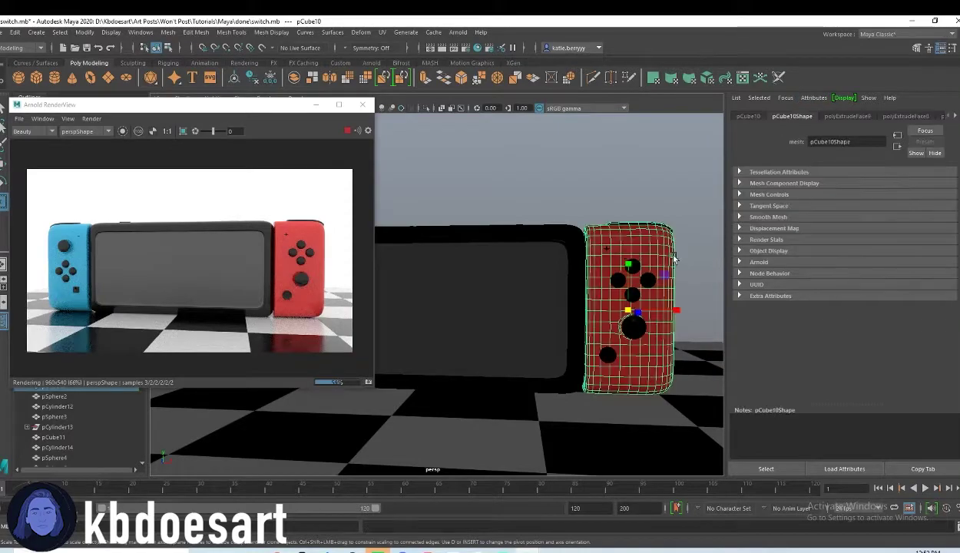
{"action": "left_click", "coordinate": [954, 115]}
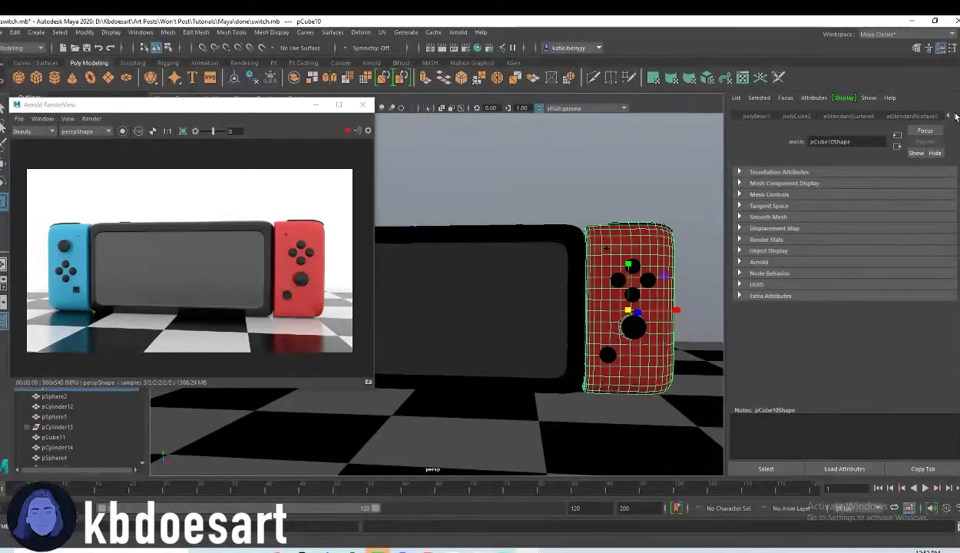
{"action": "left_click", "coordinate": [913, 116]}
{"action": "left_click", "coordinate": [850, 115]}
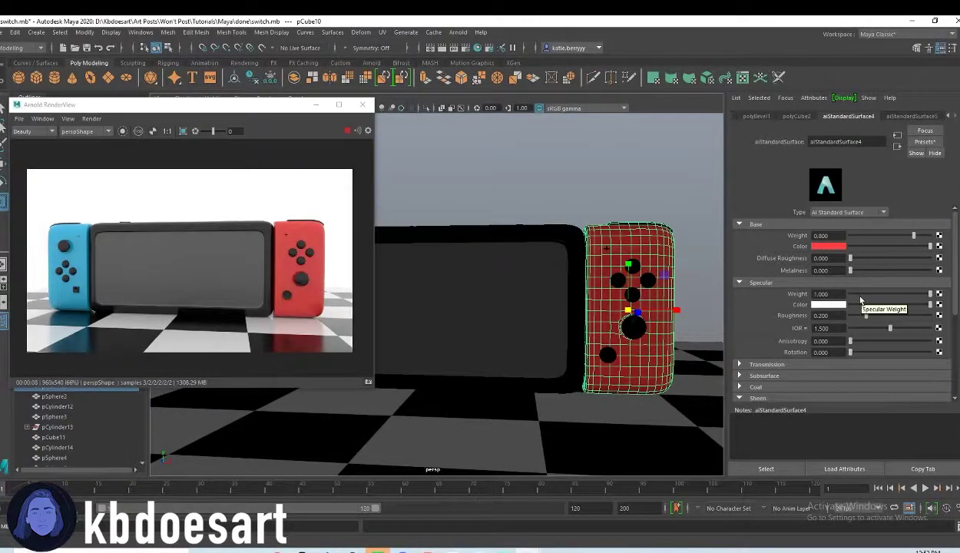
{"action": "left_click", "coordinate": [881, 258]}
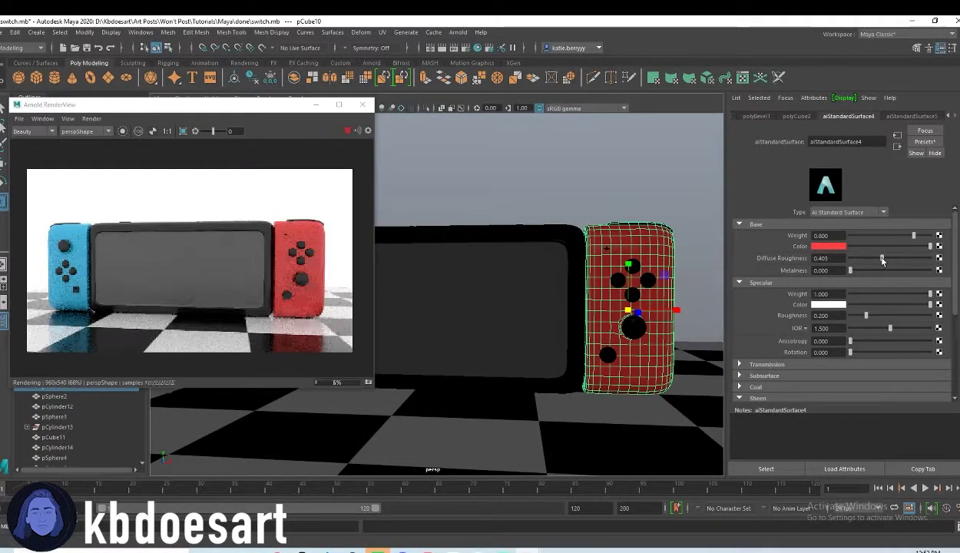
Step: Set the diffuse roughness of the blue controller's material aiStandardSurface3 to about 0.403
{"action": "middle_click_drag", "start_coordinate": [503, 272], "coordinate": [618, 277], "text": "alt"}
{"action": "left_click", "coordinate": [381, 252]}
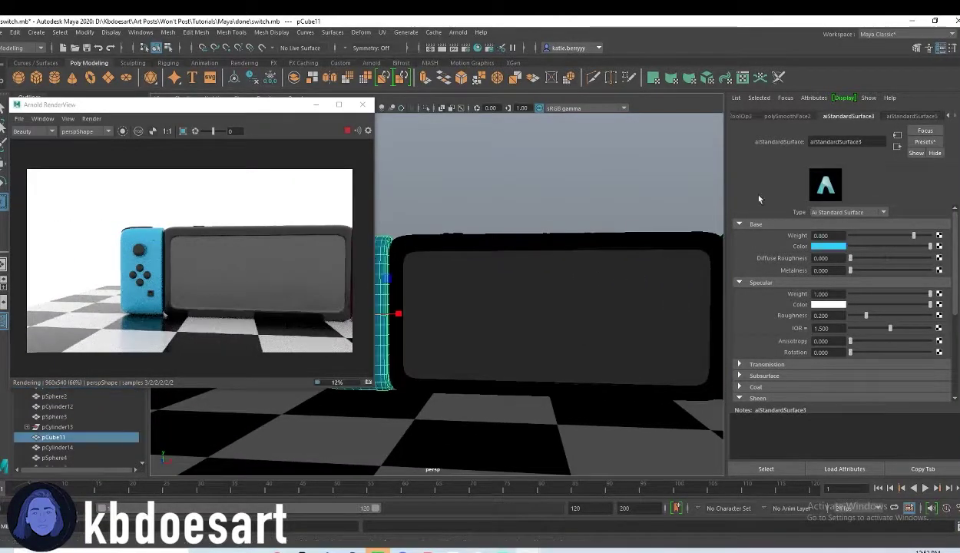
{"action": "left_click", "coordinate": [881, 258]}
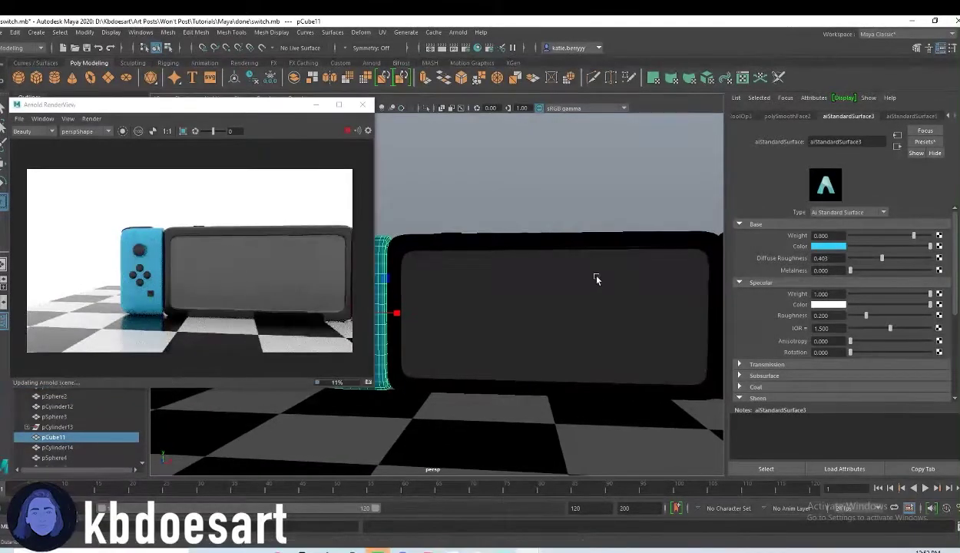
Step: Set the console screen's material aiStandardSurface6 to a metalness of about 0.468 and a specular roughness of about 0.130
{"action": "middle_click_drag", "start_coordinate": [596, 276], "coordinate": [540, 288], "text": "alt"}
{"action": "left_click", "coordinate": [542, 319]}
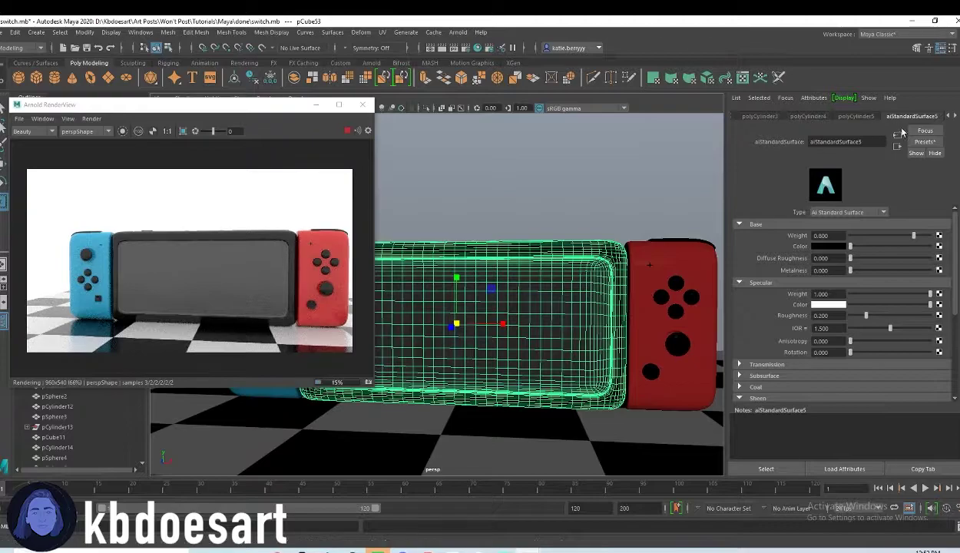
{"action": "left_click", "coordinate": [955, 117]}
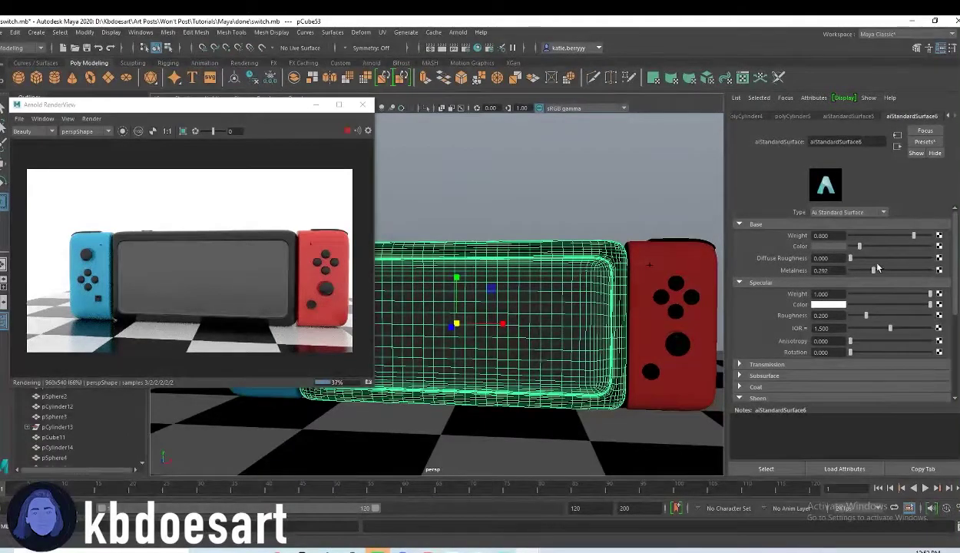
{"action": "left_click_drag", "start_coordinate": [882, 271], "coordinate": [895, 273]}
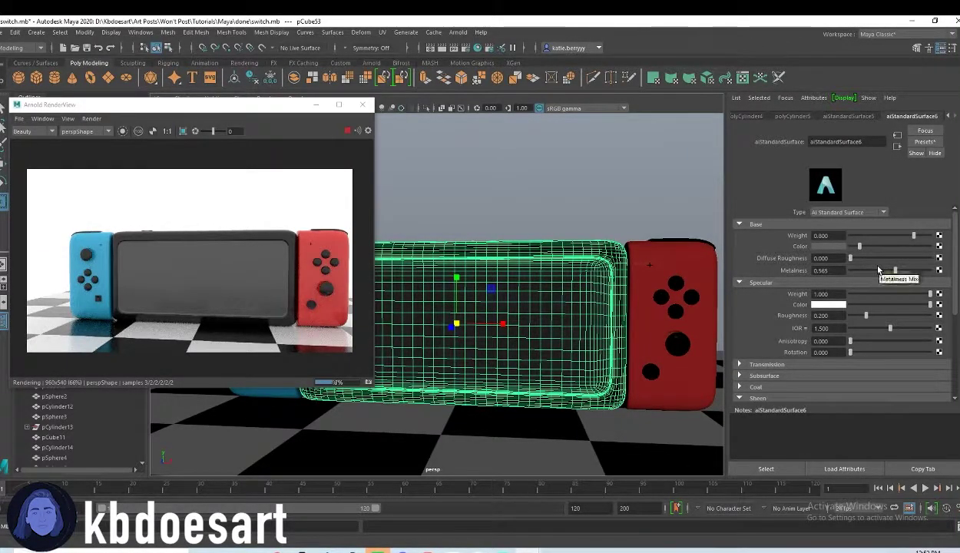
{"action": "left_click_drag", "start_coordinate": [880, 271], "coordinate": [886, 271]}
{"action": "left_click_drag", "start_coordinate": [853, 316], "coordinate": [860, 315]}
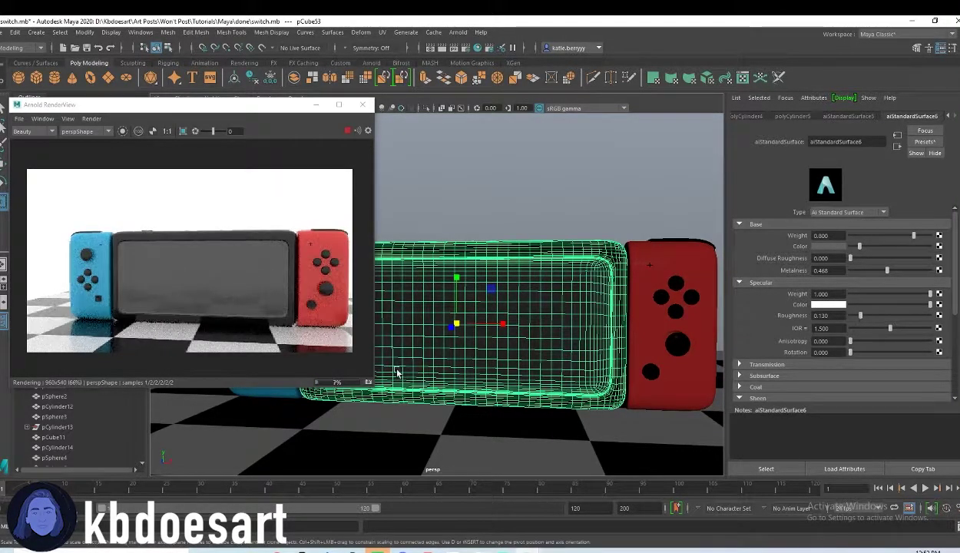
{"action": "scroll", "coordinate": [588, 251], "scroll_direction": "down", "scroll_amount": 4}
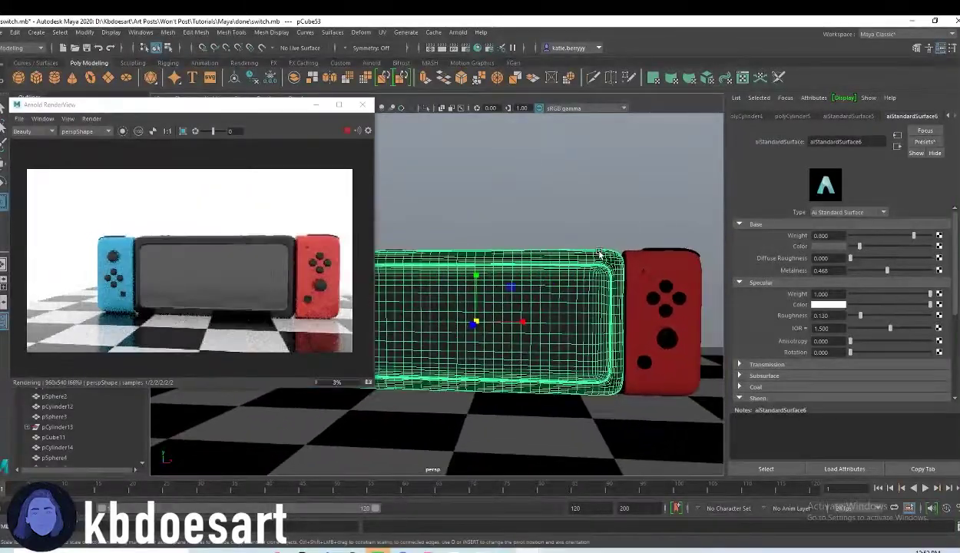
{"action": "scroll", "coordinate": [592, 251], "scroll_direction": "up", "scroll_amount": 2}
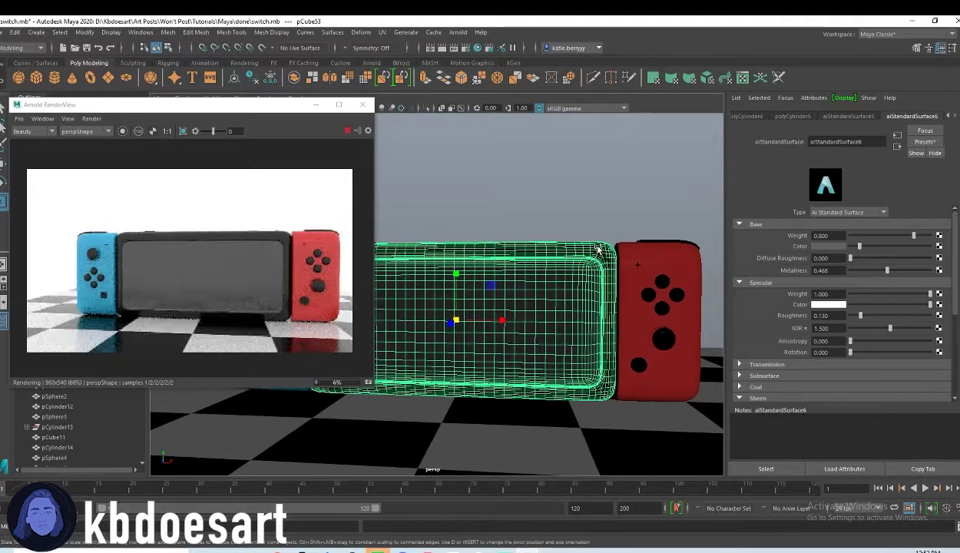